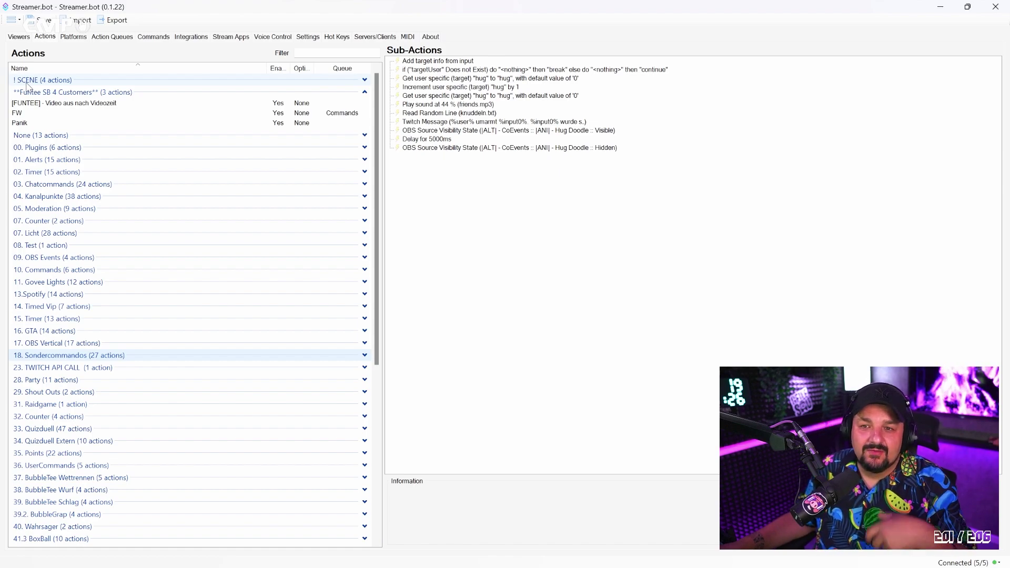
Create a new action named "Usersounds" in the **Funtee SB 4 Customers** group.
{"action": "left_click", "coordinate": [49, 104]}
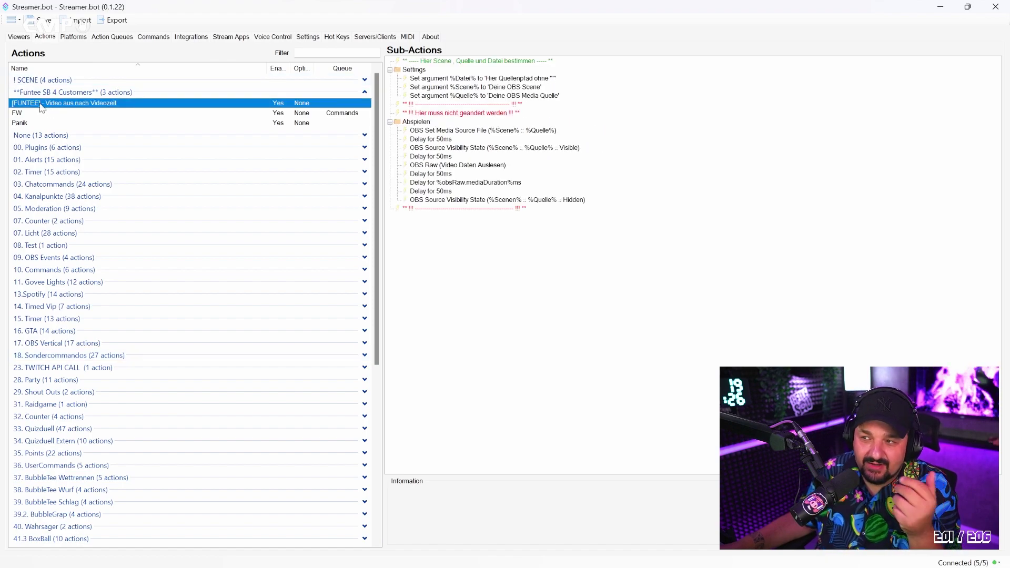
{"action": "right_click", "coordinate": [38, 108]}
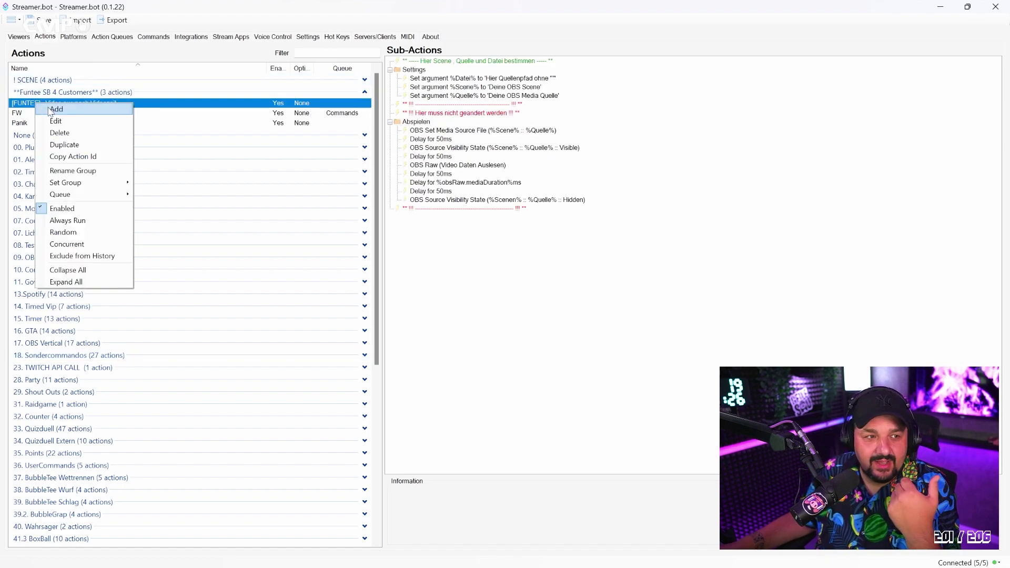
{"action": "left_click", "coordinate": [54, 109]}
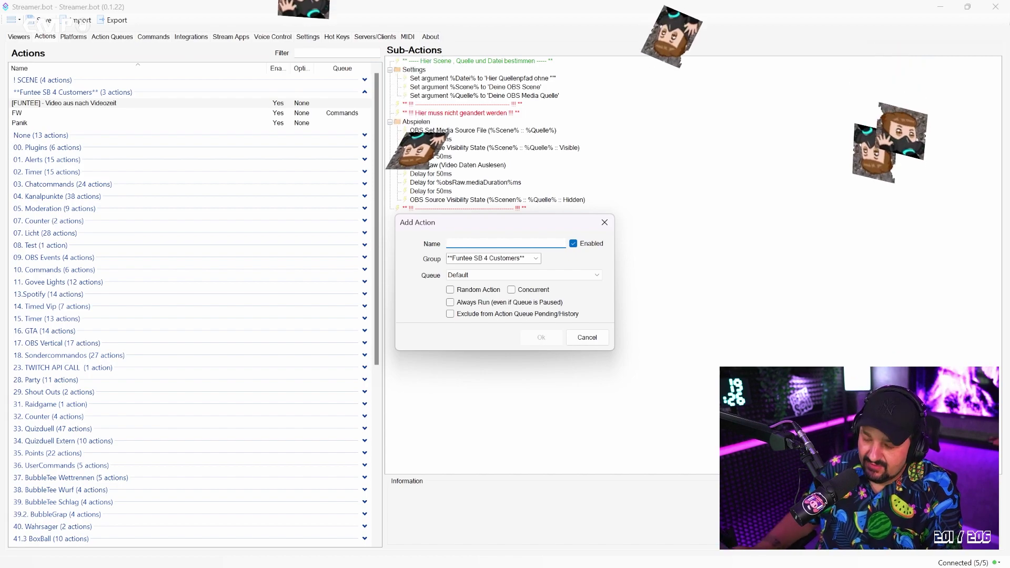
{"action": "type", "text": "Usersounds"}
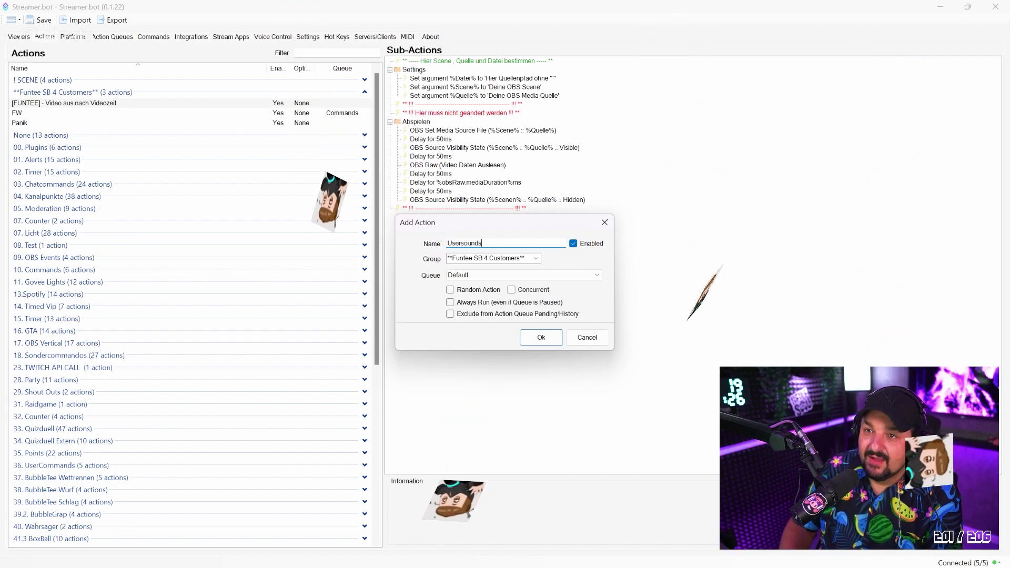
{"action": "key", "text": "Return"}
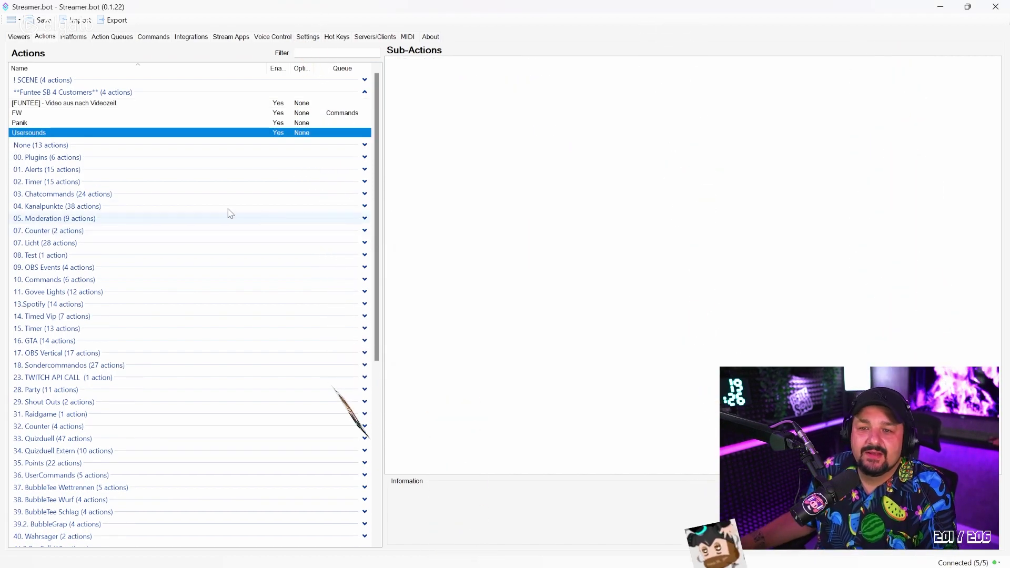
Add another action named "Mobberator!" to the **Funtee SB 4 Customers** group.
{"action": "right_click", "coordinate": [32, 135]}
{"action": "left_click", "coordinate": [47, 142]}
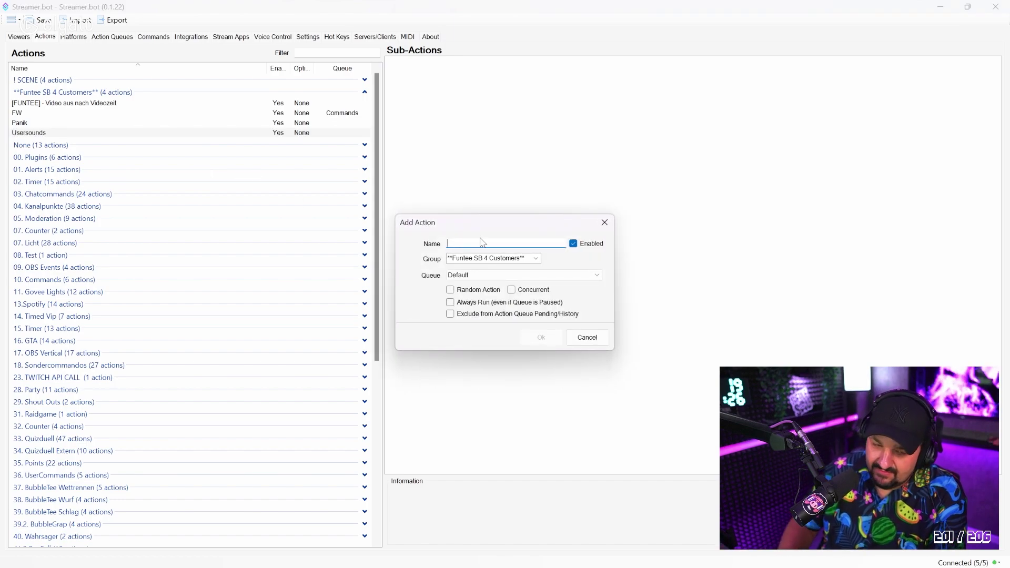
{"action": "type", "text": "M"}
{"action": "key", "text": "BackSpace"}
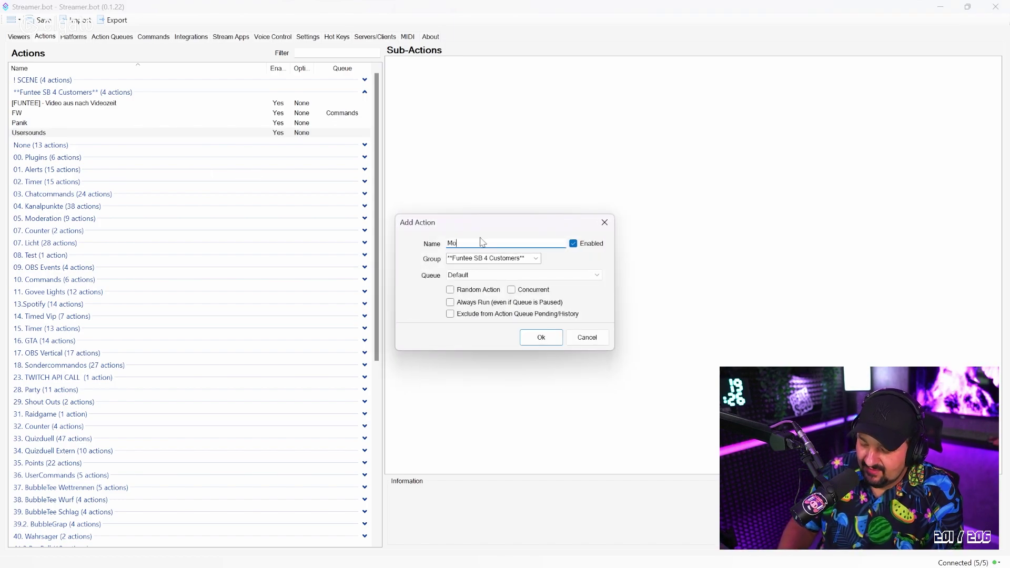
{"action": "type", "text": "obberator"}
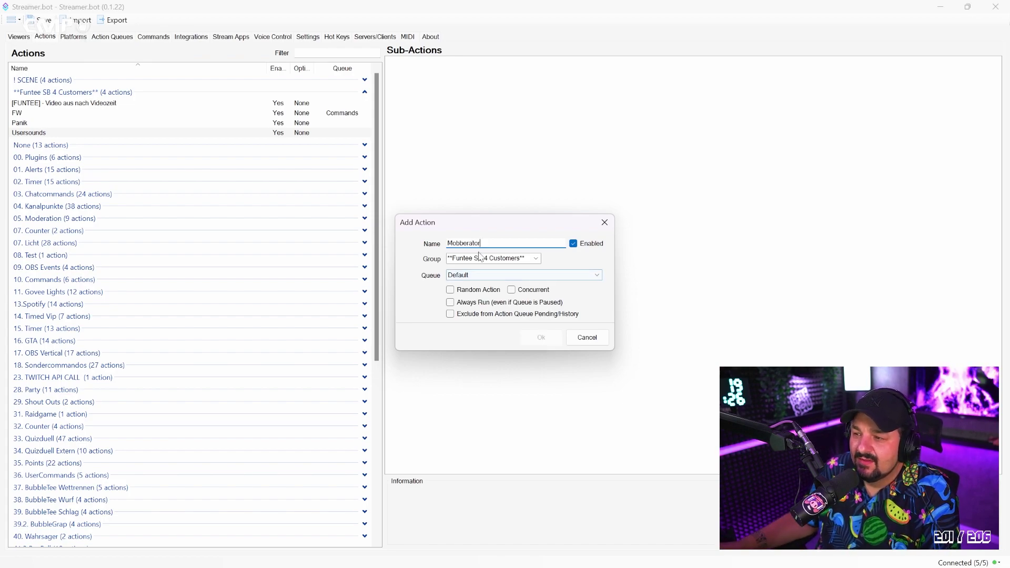
{"action": "type", "text": "!"}
{"action": "left_click", "coordinate": [541, 337]}
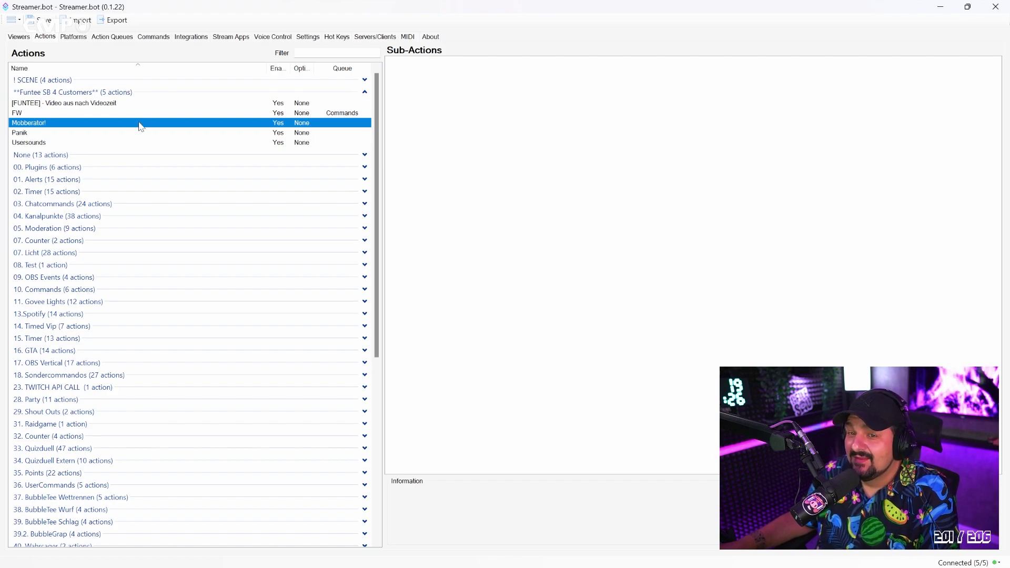
Start a Play Sound sub-action for the Mobberator! action.
{"action": "right_click", "coordinate": [438, 106]}
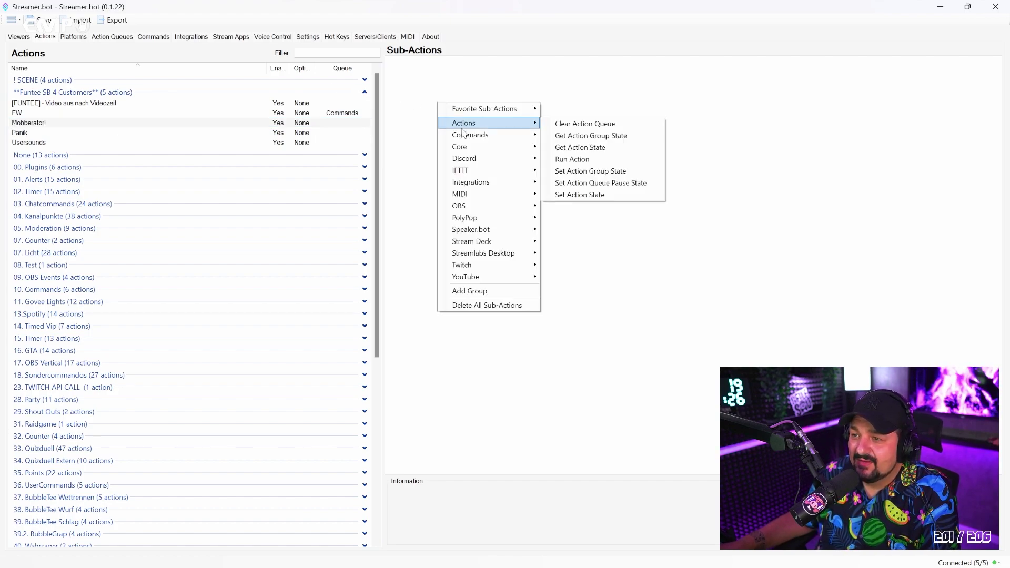
{"action": "left_click", "coordinate": [431, 81]}
{"action": "right_click", "coordinate": [431, 97]}
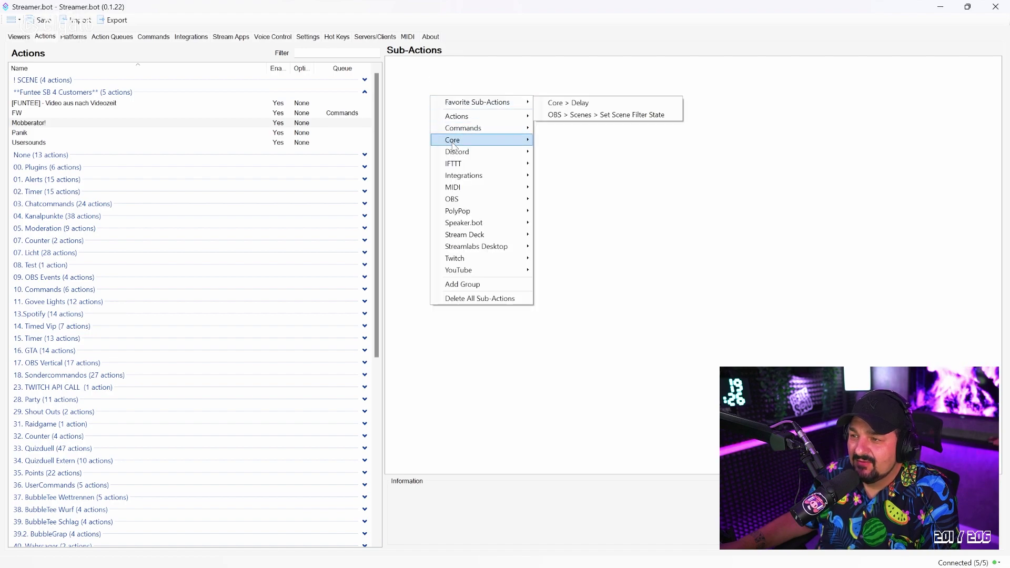
{"action": "mouse_move", "coordinate": [489, 140]}
{"action": "mouse_move", "coordinate": [582, 271]}
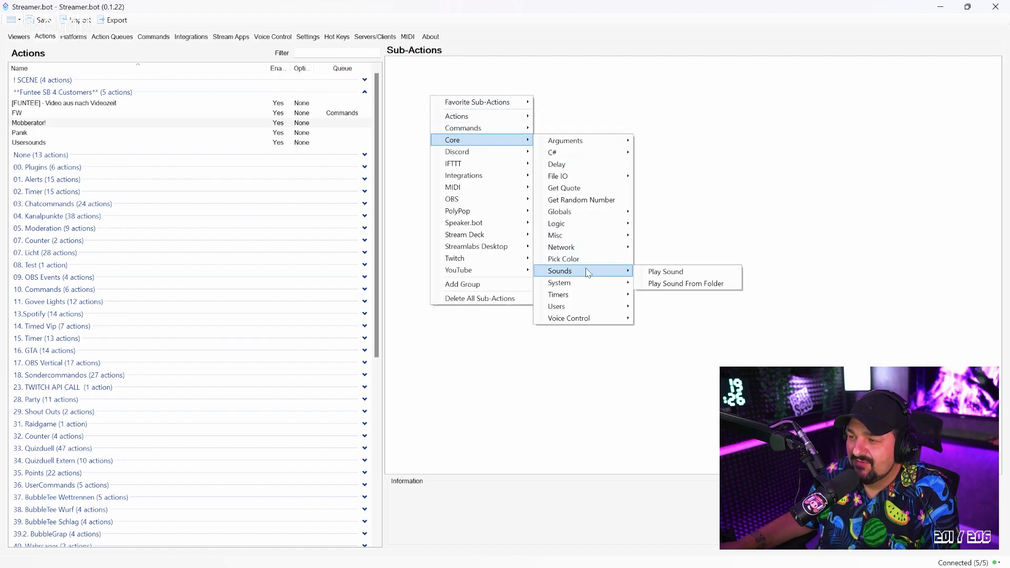
{"action": "left_click", "coordinate": [655, 272]}
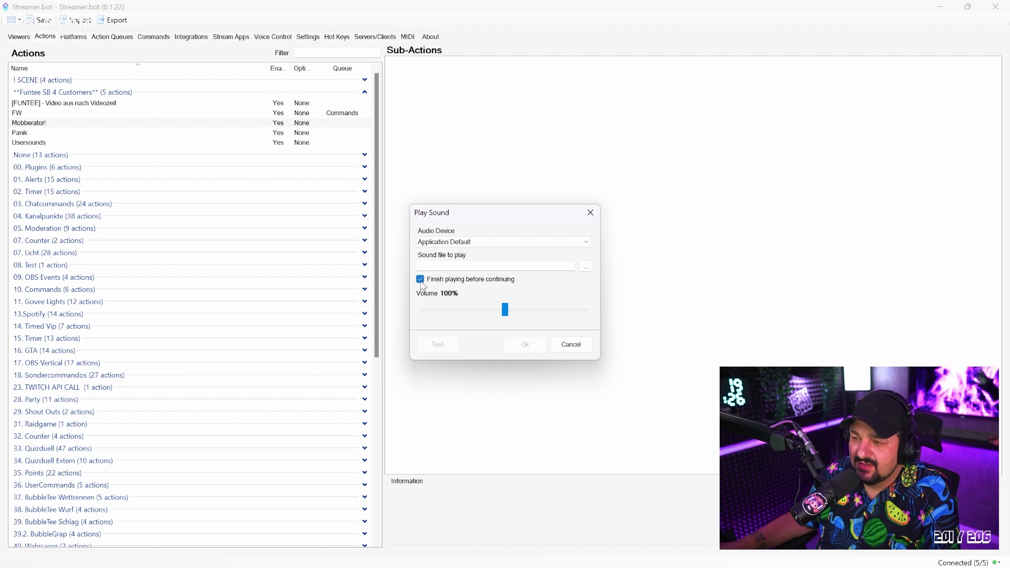
Choose fart1.mp3 from the Fart folder inside 1. GTA and add the sound with "Finish playing before continuing" enabled.
{"action": "left_click", "coordinate": [585, 267]}
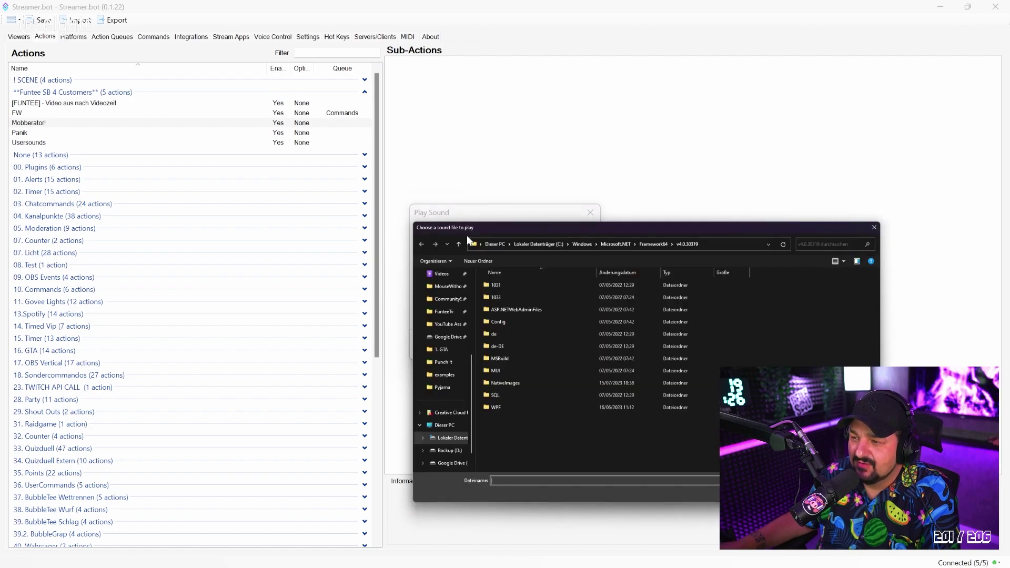
{"action": "scroll", "coordinate": [447, 369], "scroll_direction": "up", "scroll_amount": 1}
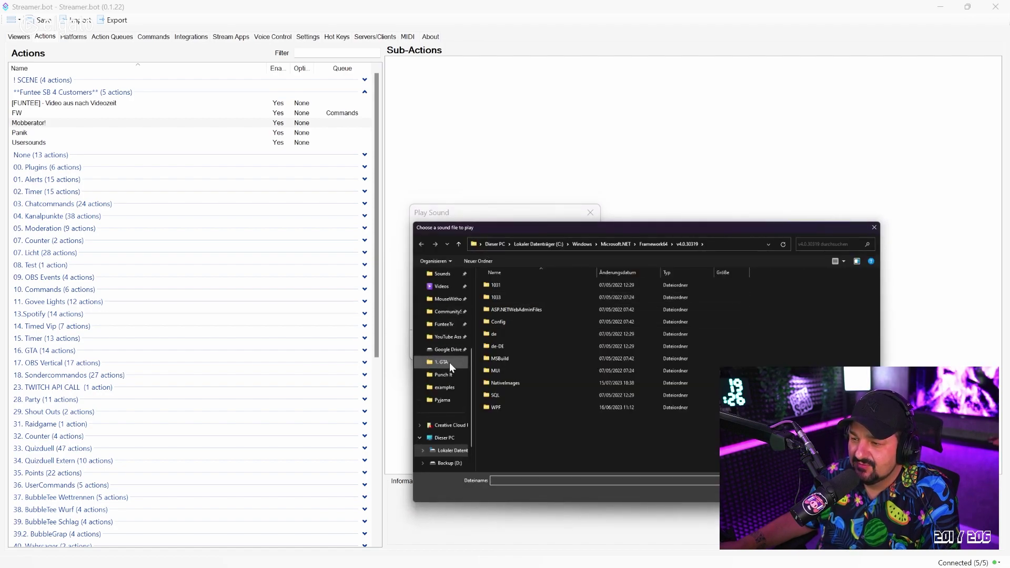
{"action": "left_click", "coordinate": [449, 362]}
{"action": "double_click", "coordinate": [501, 309]}
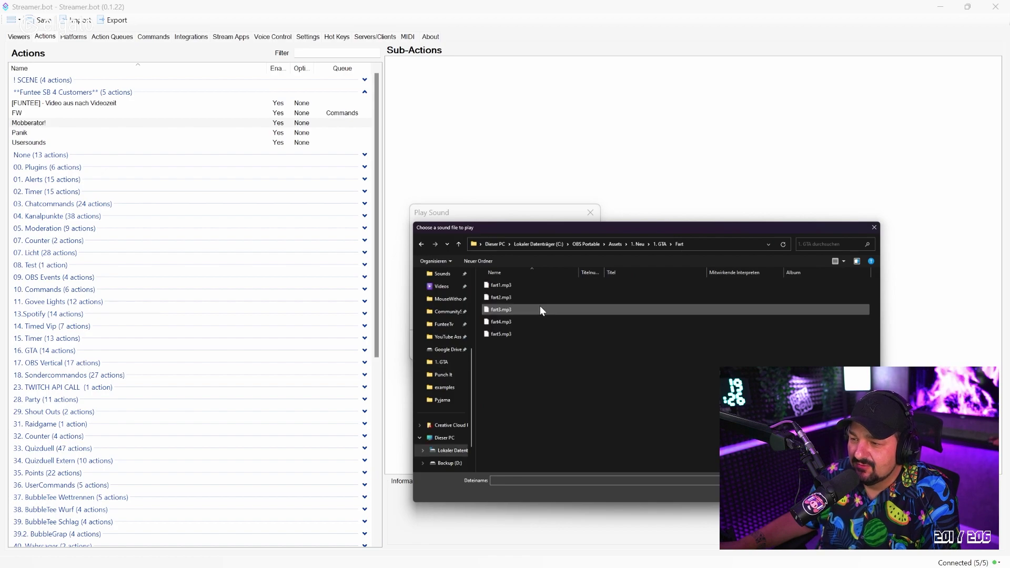
{"action": "double_click", "coordinate": [501, 286]}
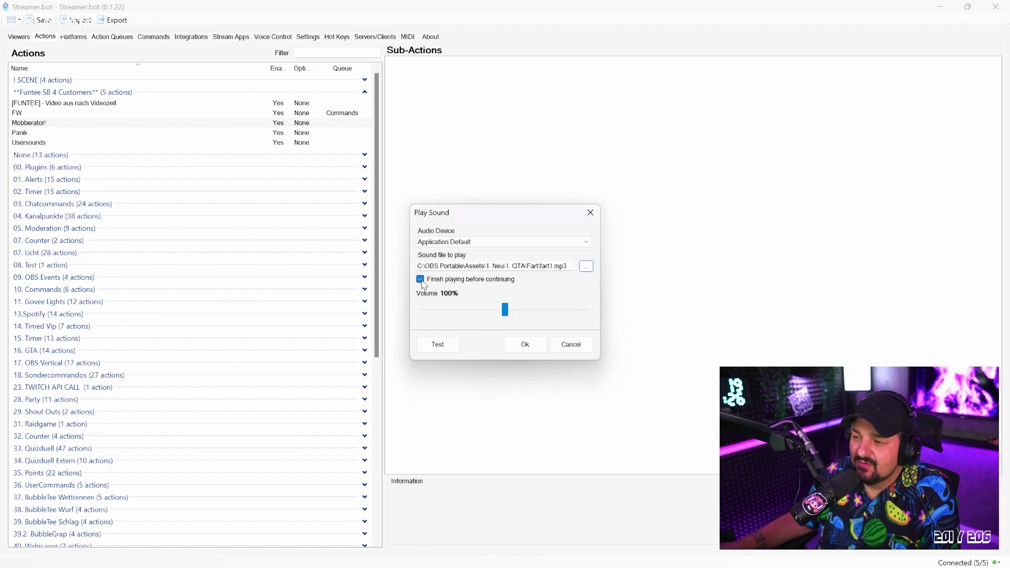
{"action": "left_click", "coordinate": [420, 279]}
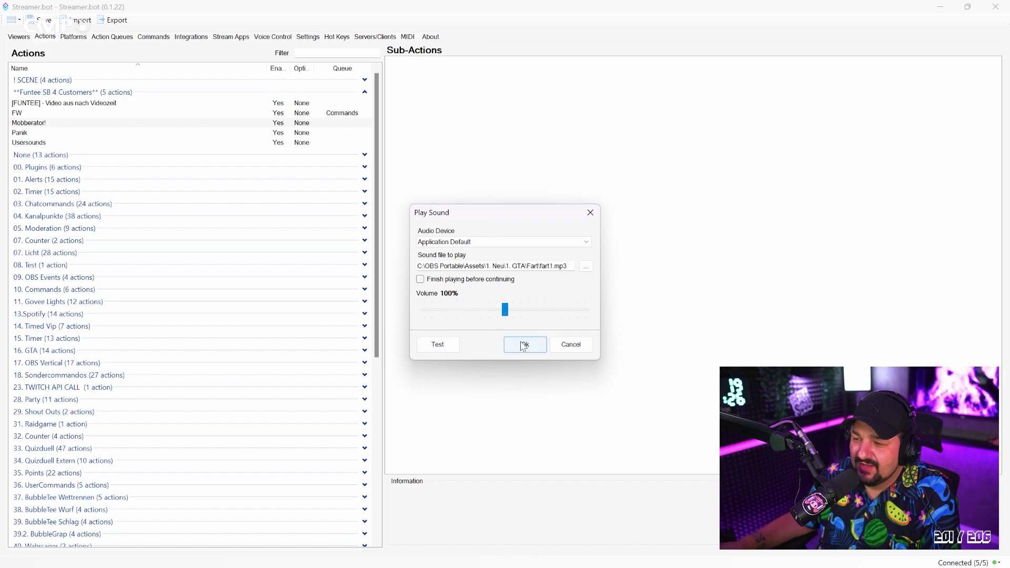
{"action": "left_click", "coordinate": [421, 279]}
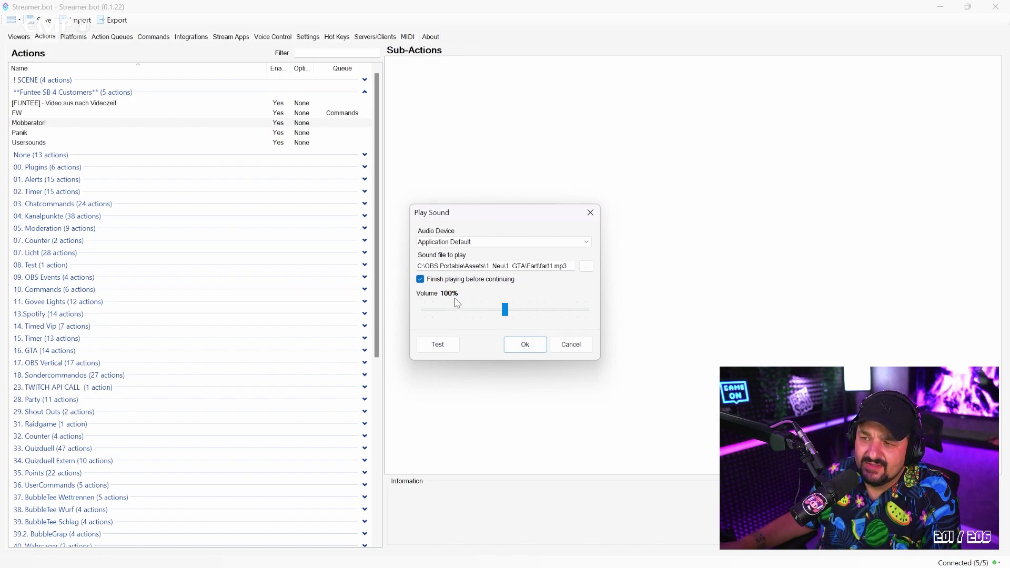
{"action": "left_click", "coordinate": [524, 345]}
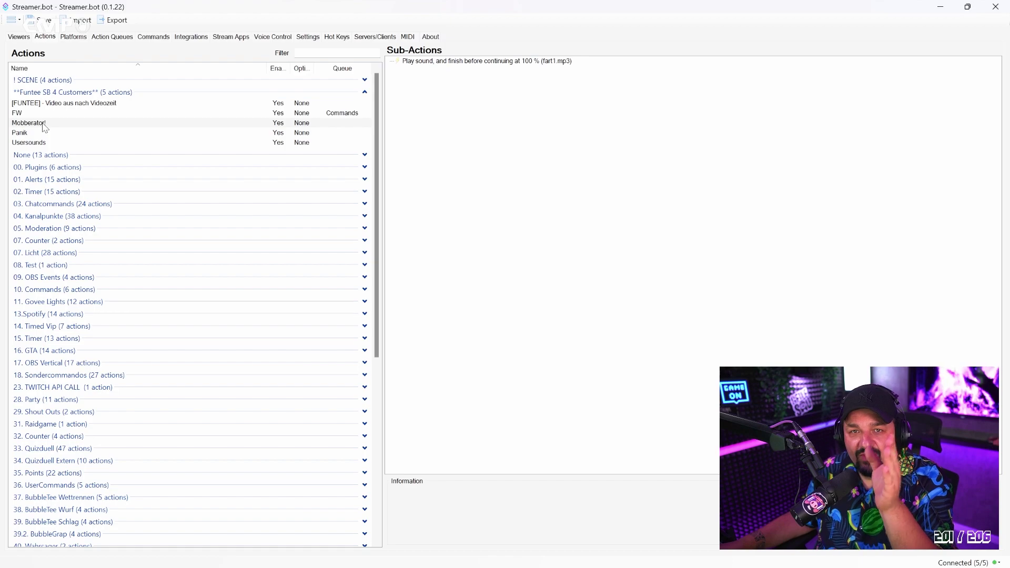
Add a Twitch "Get User Info for Target" sub-action with source type User to the Usersounds action.
{"action": "left_click", "coordinate": [46, 143]}
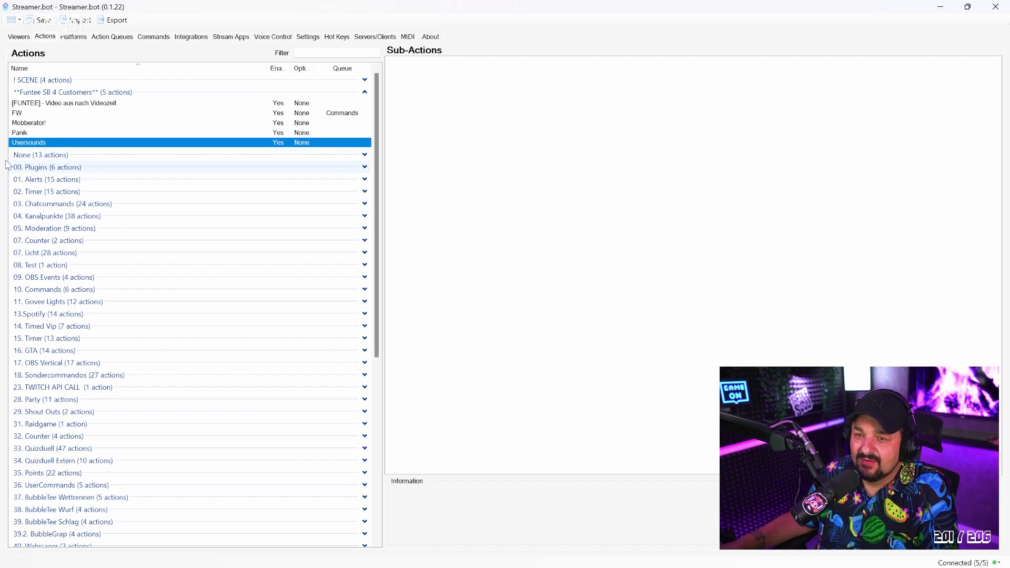
{"action": "right_click", "coordinate": [449, 99]}
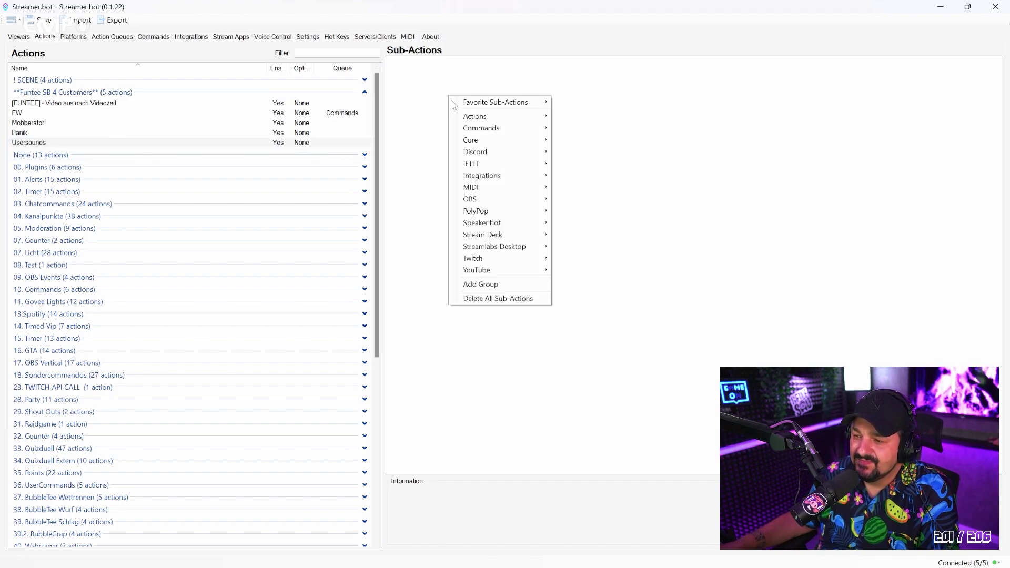
{"action": "mouse_move", "coordinate": [506, 260]}
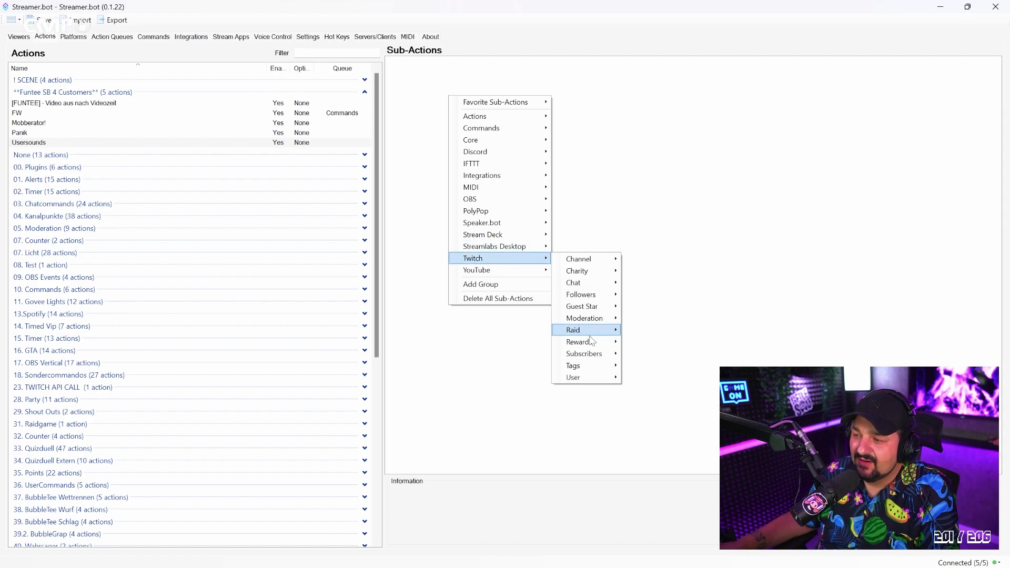
{"action": "mouse_move", "coordinate": [589, 379]}
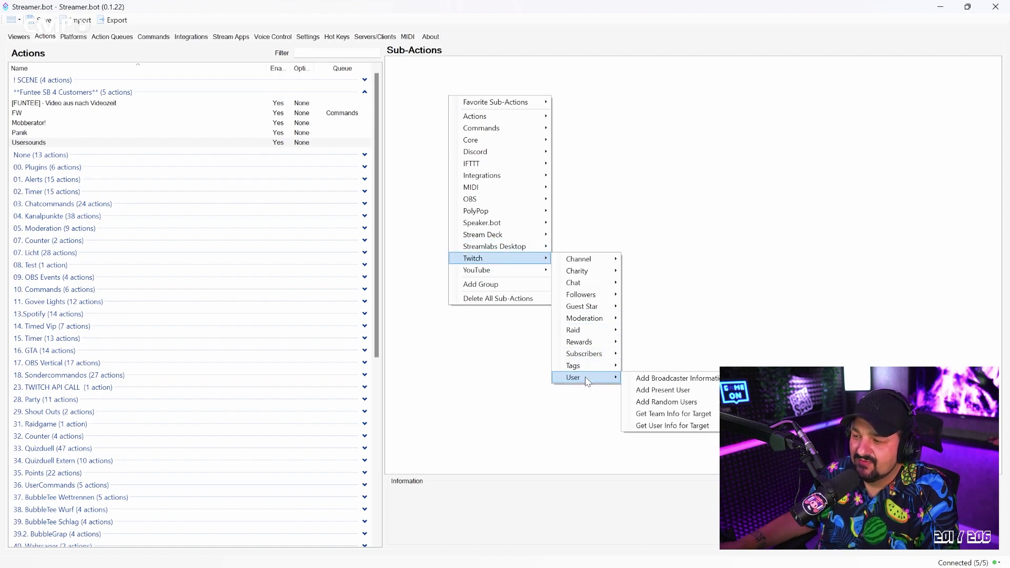
{"action": "left_click", "coordinate": [672, 425]}
{"action": "left_click", "coordinate": [477, 256]}
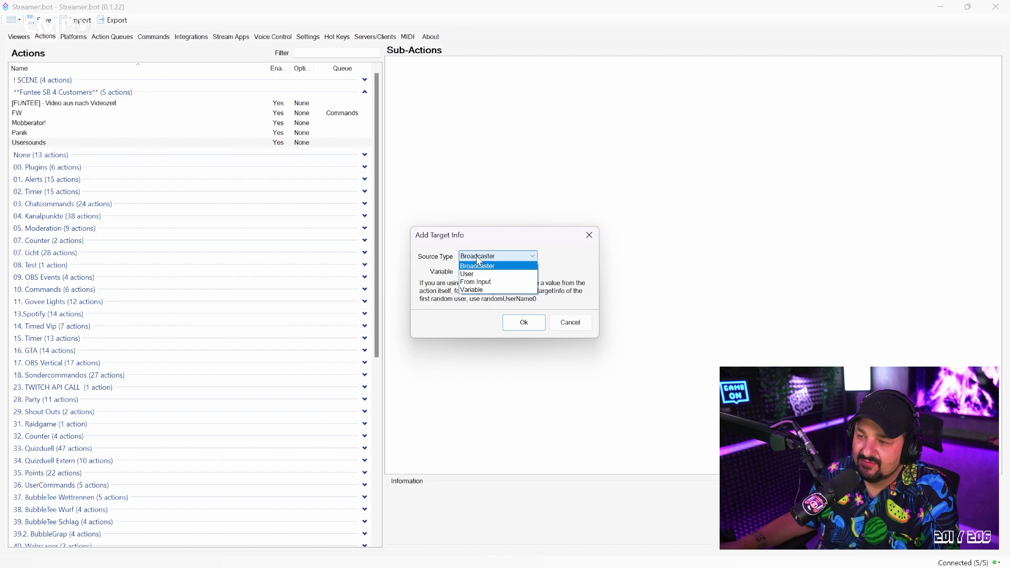
{"action": "left_click", "coordinate": [471, 274]}
{"action": "left_click", "coordinate": [518, 326]}
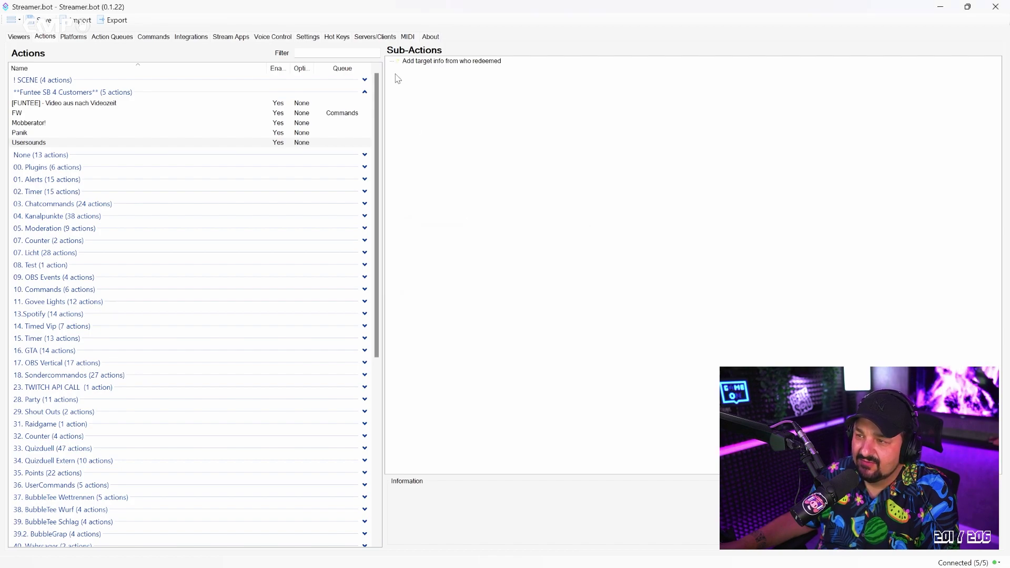
{"action": "right_click", "coordinate": [419, 121]}
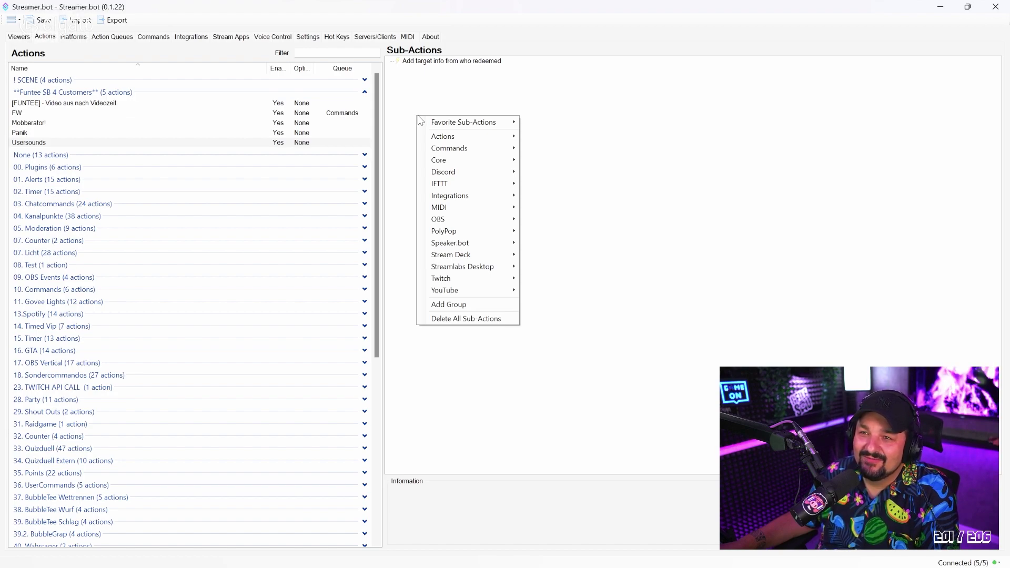
{"action": "mouse_move", "coordinate": [444, 122]}
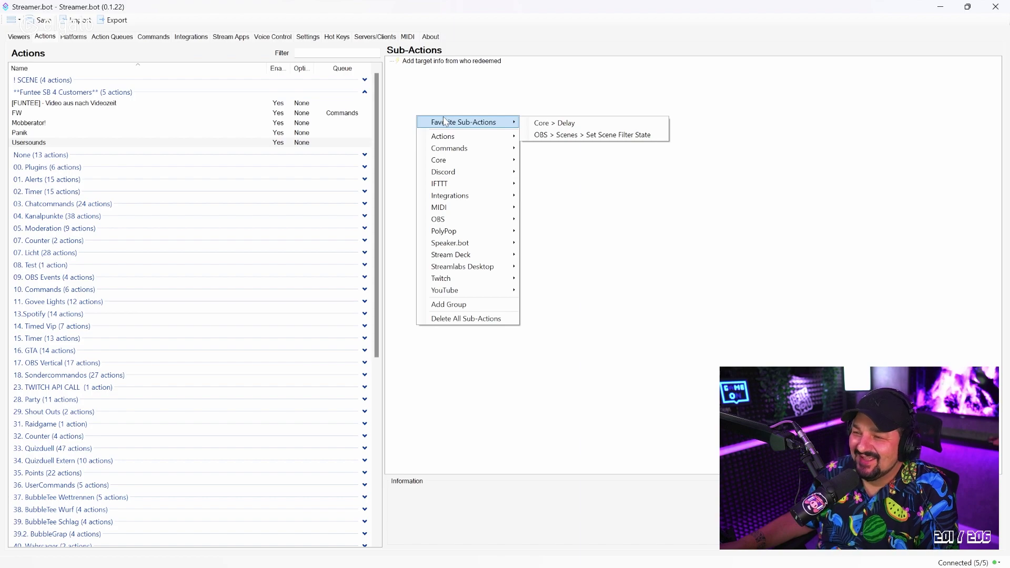
{"action": "mouse_move", "coordinate": [452, 210]}
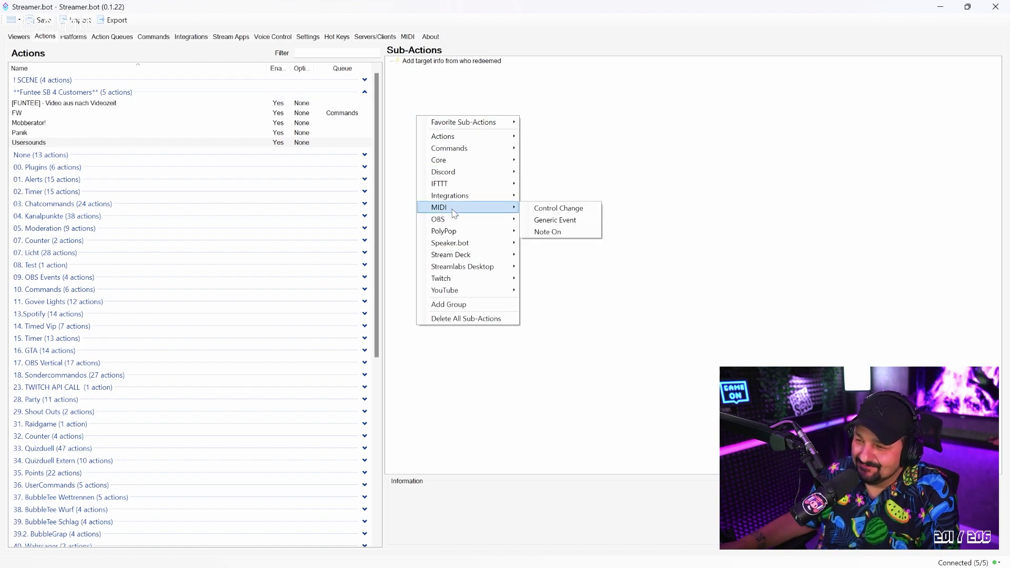
{"action": "mouse_move", "coordinate": [454, 164]}
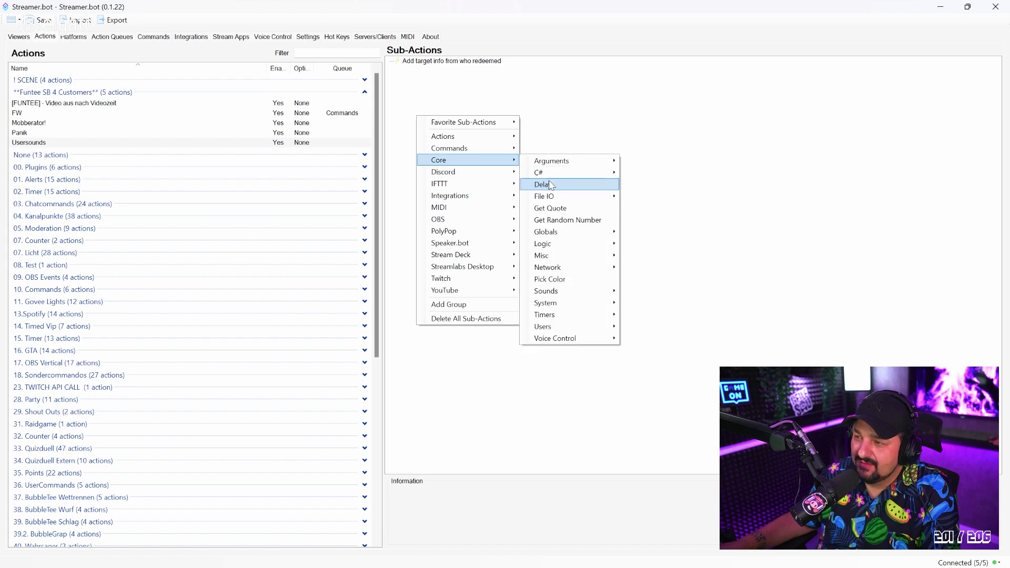
{"action": "mouse_move", "coordinate": [555, 244]}
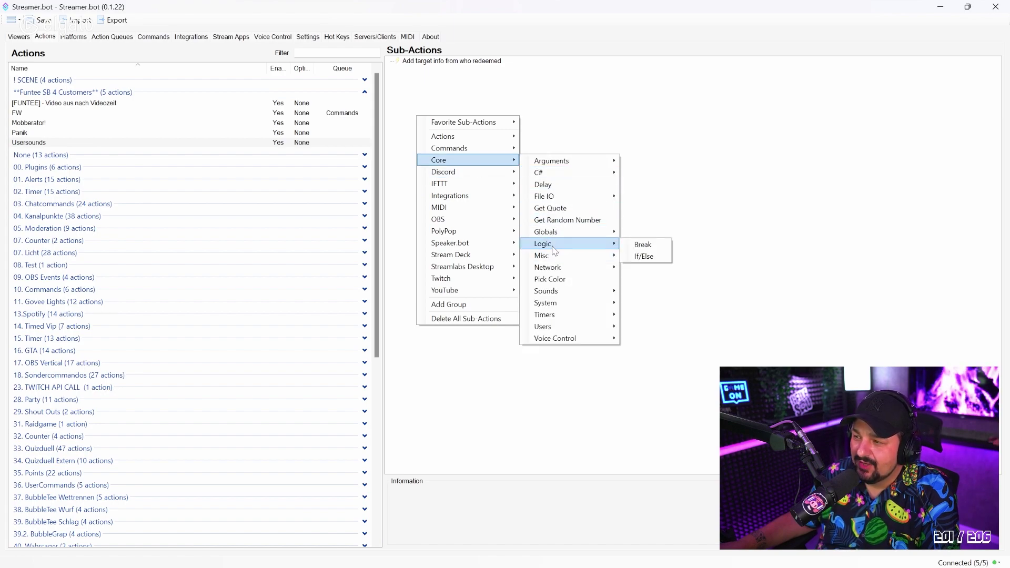
{"action": "left_click", "coordinate": [643, 255]}
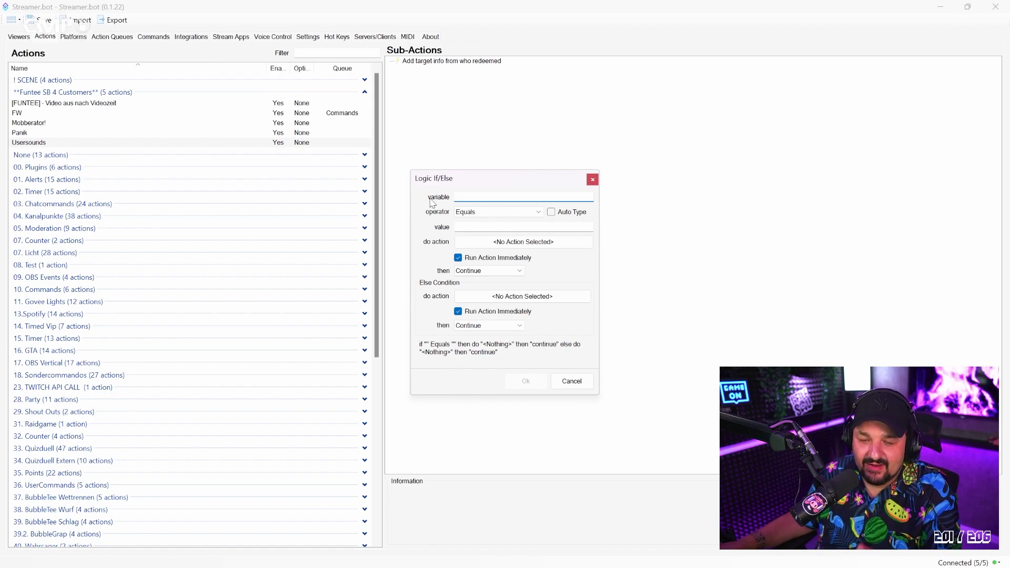
{"action": "type", "text": "der_"}
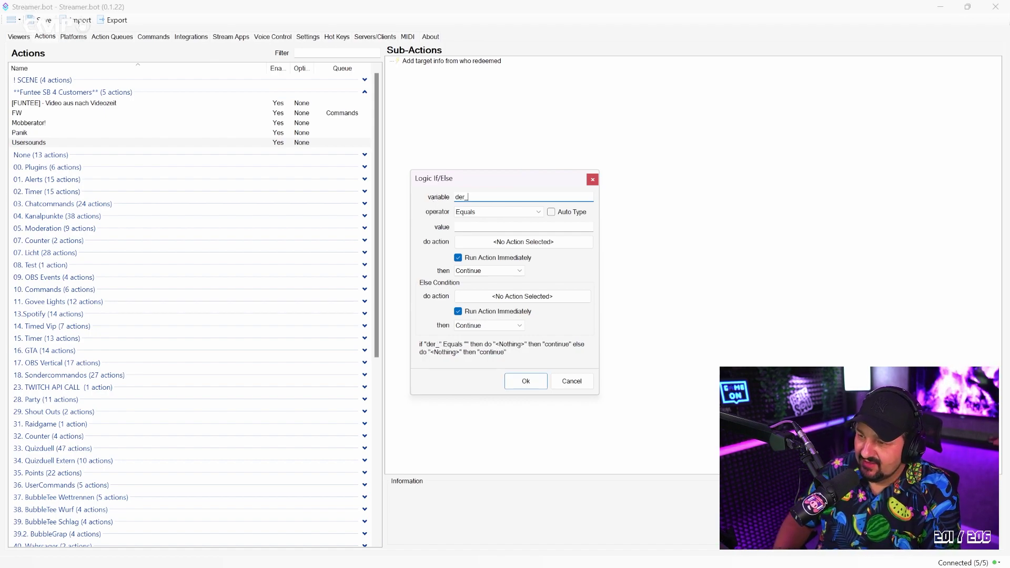
{"action": "type", "text": "mobberator"}
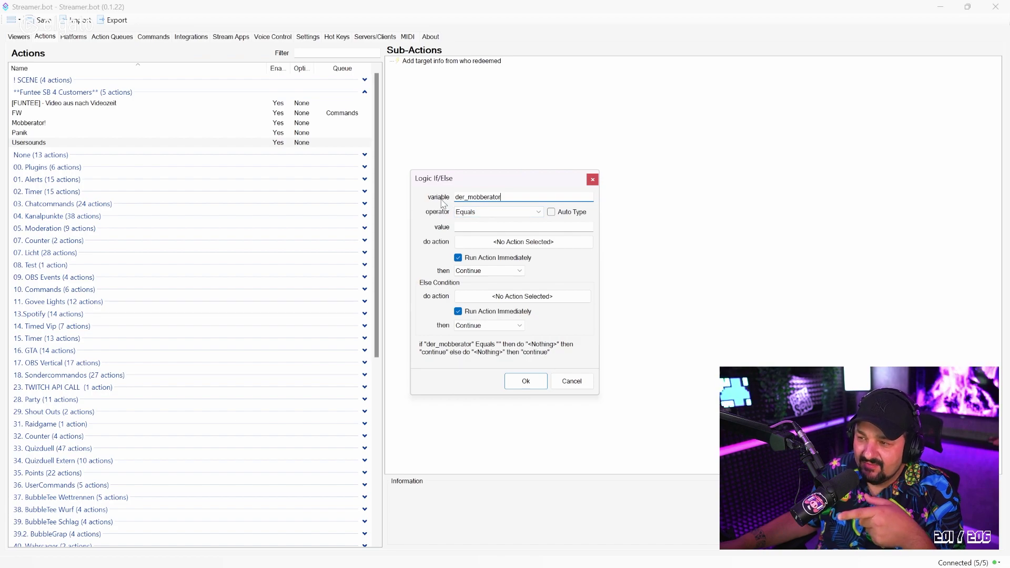
{"action": "key", "text": "ctrl+a"}
{"action": "key", "text": "ctrl+c"}
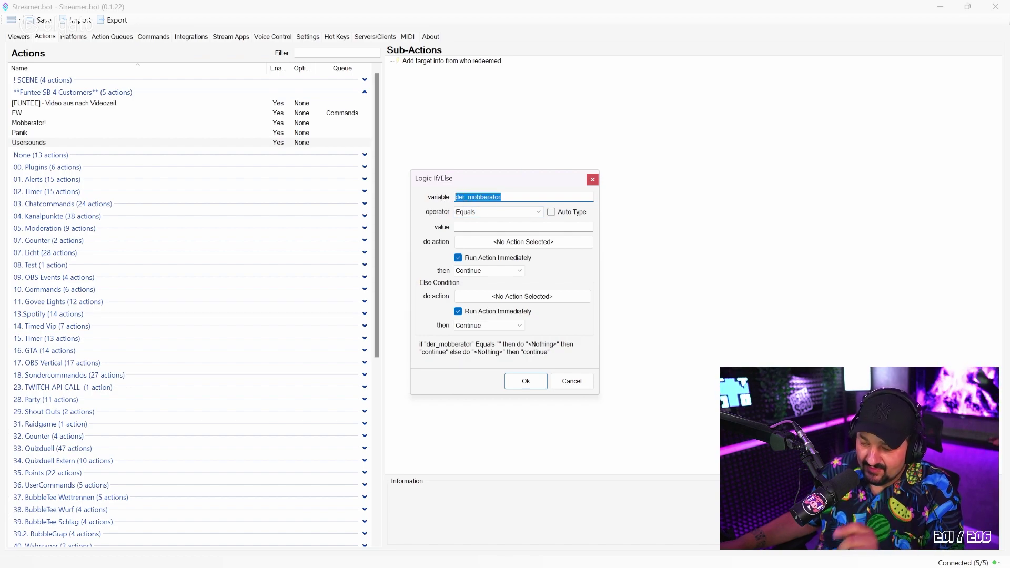
{"action": "type", "text": "u"}
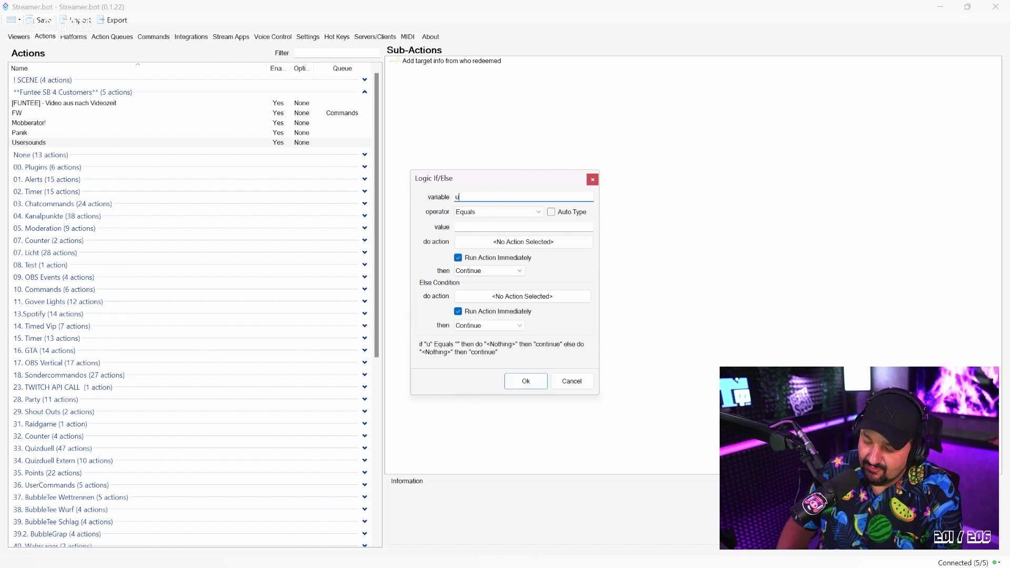
{"action": "type", "text": "ser"}
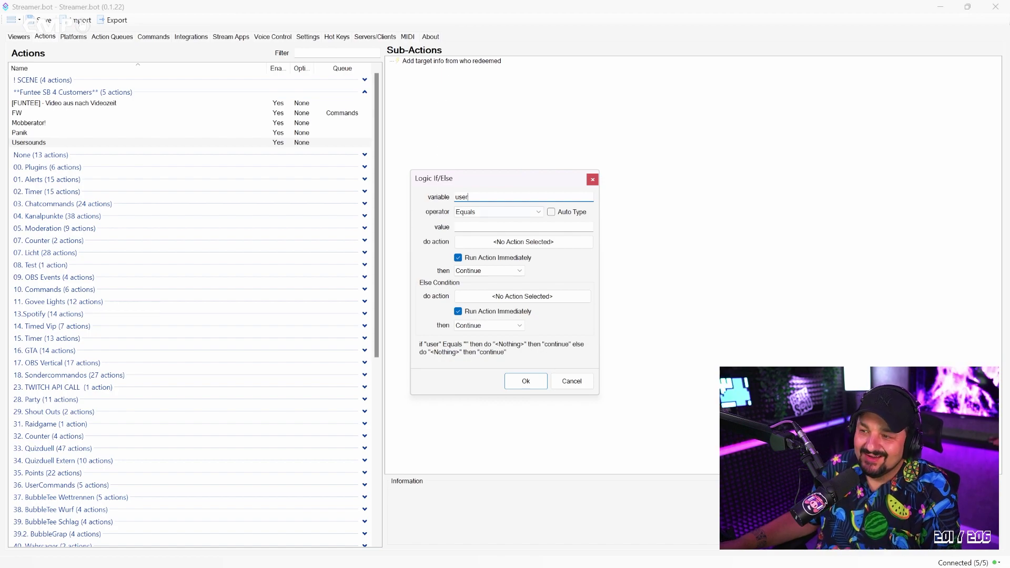
{"action": "key", "text": "Tab"}
{"action": "key", "text": "ctrl+v"}
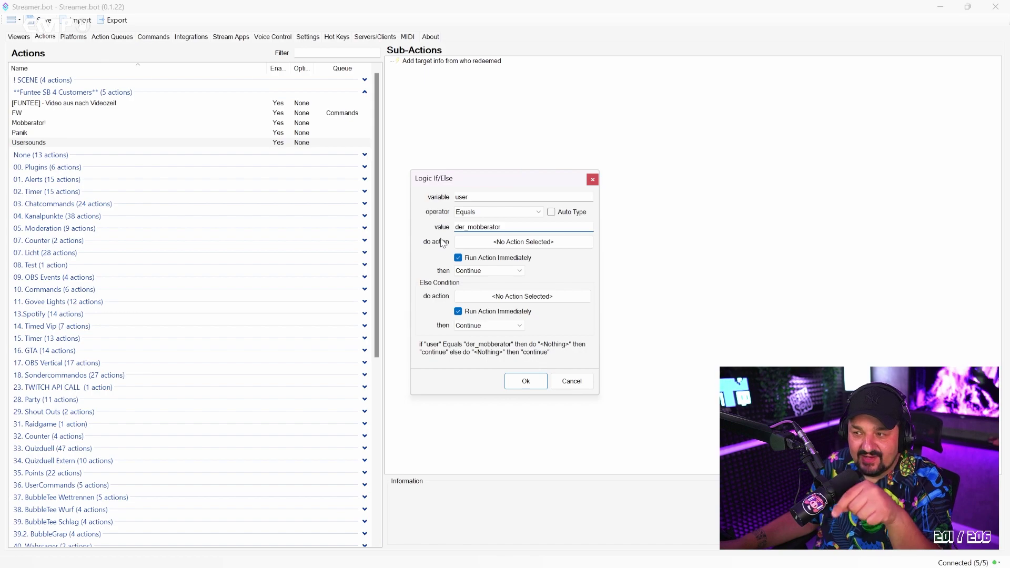
Set the If/Else check to do the Mobberator! action when the condition matches, and add the check to Usersounds.
{"action": "left_click", "coordinate": [493, 245]}
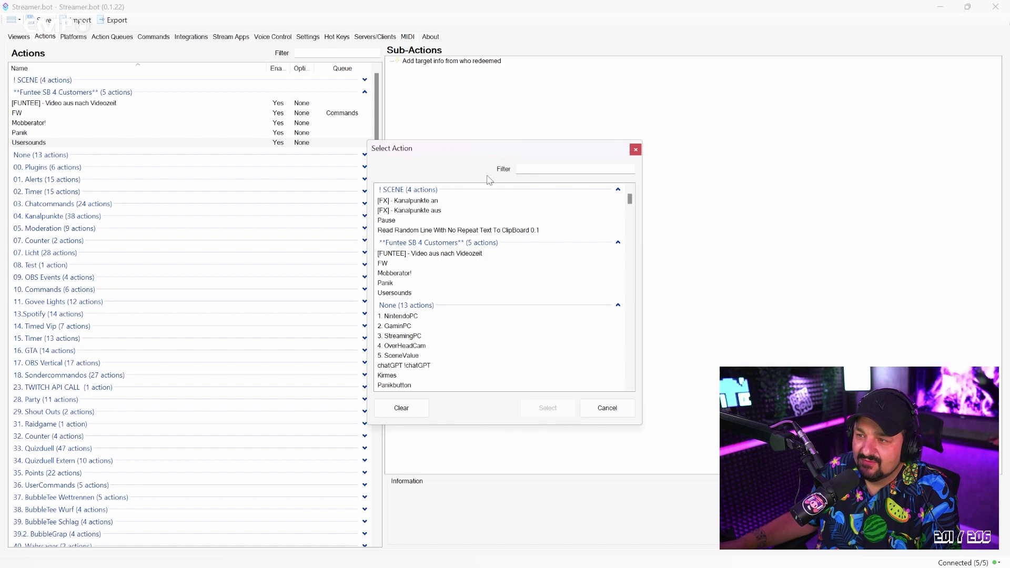
{"action": "double_click", "coordinate": [399, 273]}
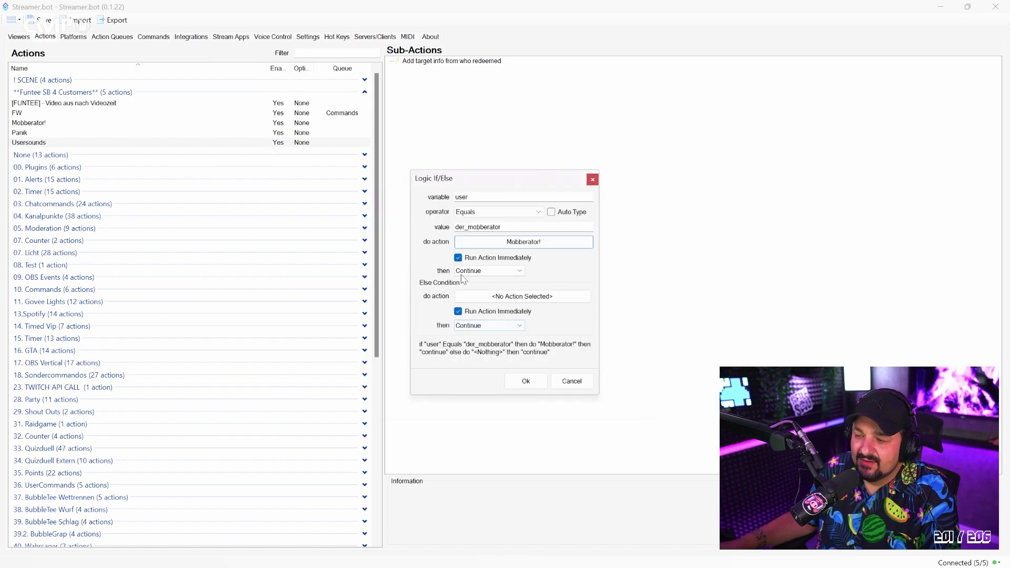
{"action": "left_click", "coordinate": [523, 382]}
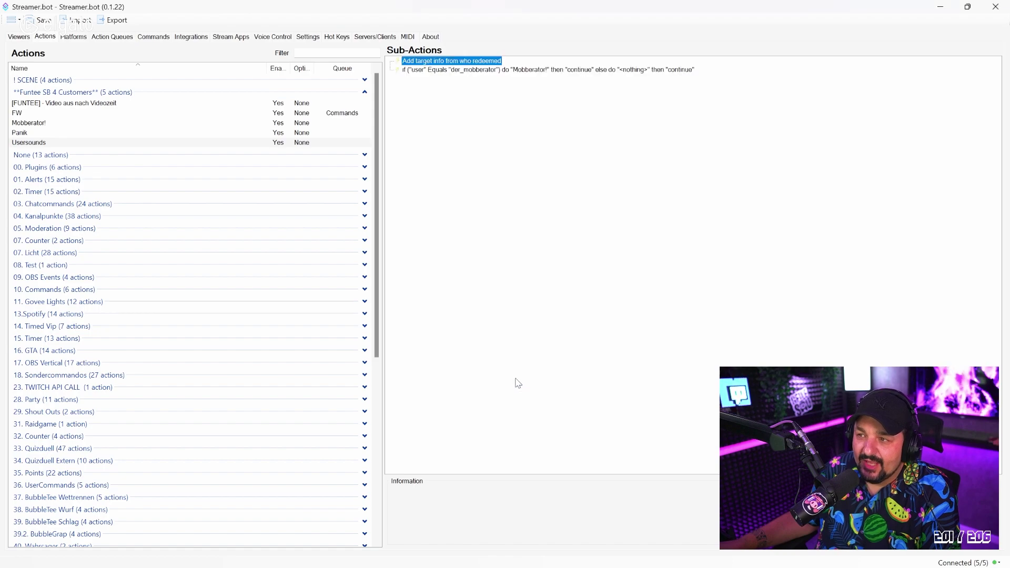
Paste several copies of the If/Else check into Usersounds and open the first copy's value for editing.
{"action": "left_click", "coordinate": [416, 71]}
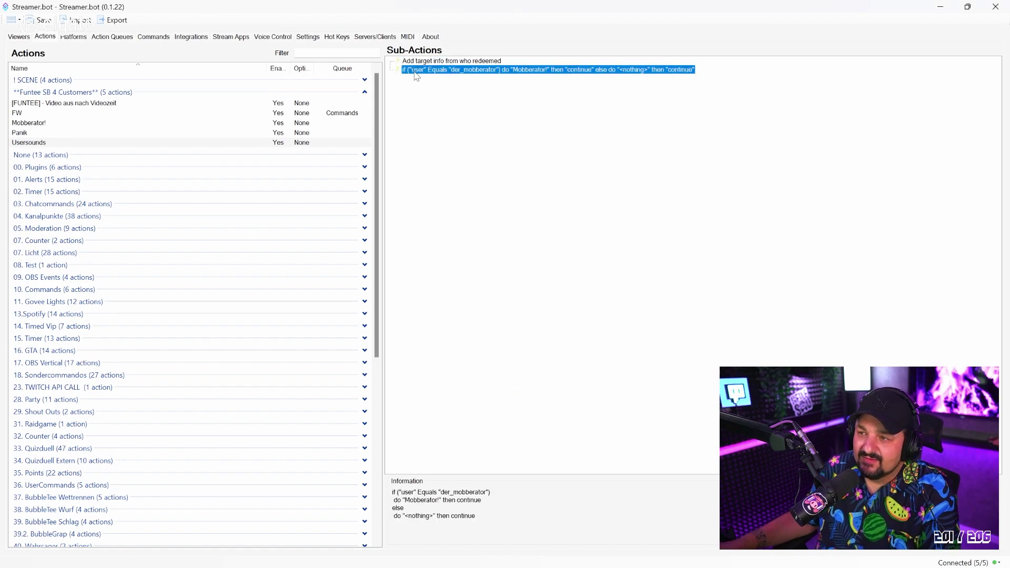
{"action": "key", "text": "ctrl+v"}
{"action": "key", "text": "ctrl+v"}
{"action": "key", "text": "ctrl+v"}
{"action": "key", "text": "ctrl+v"}
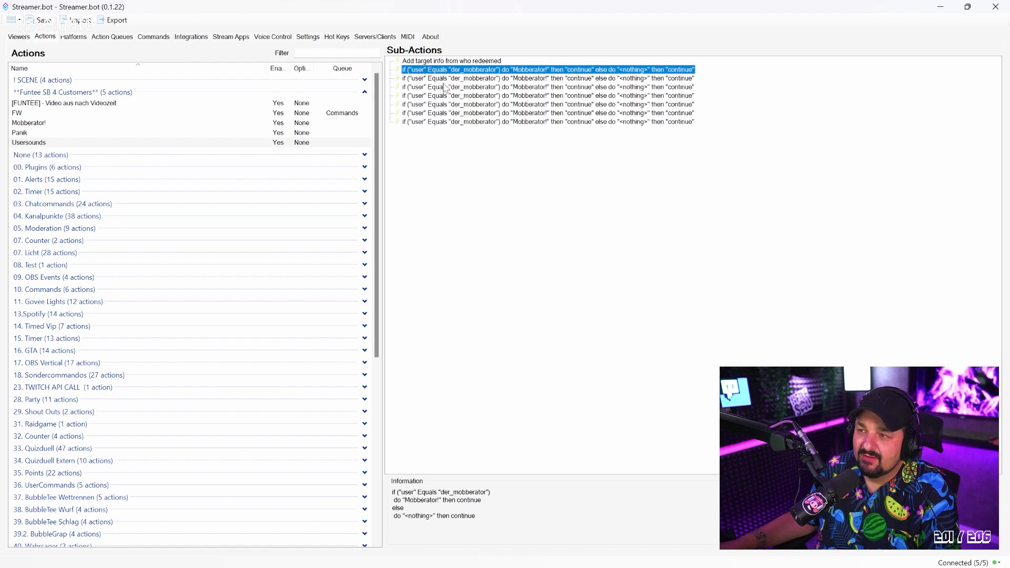
{"action": "double_click", "coordinate": [424, 79]}
{"action": "key", "text": "Tab"}
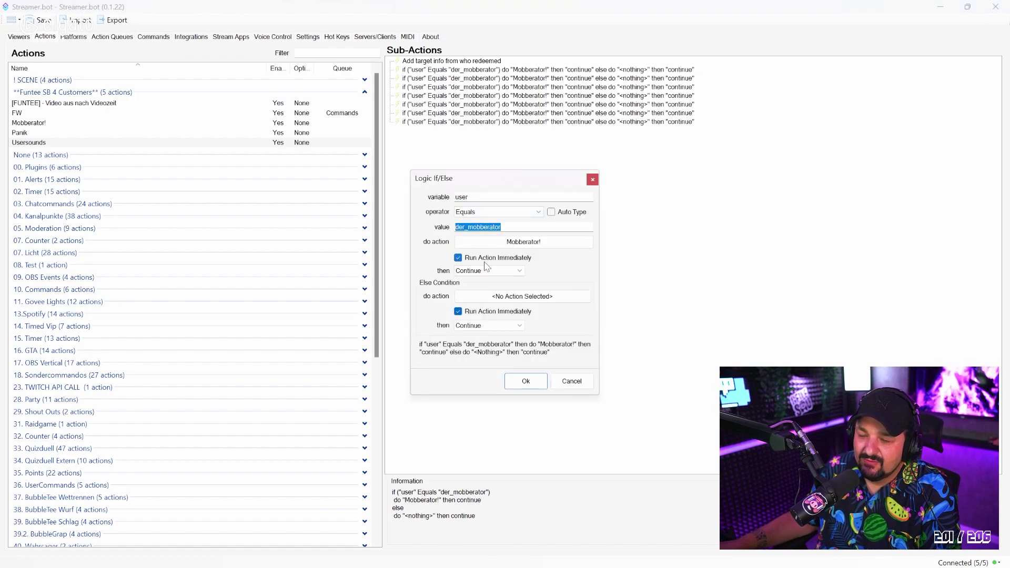
{"action": "left_click", "coordinate": [564, 383]}
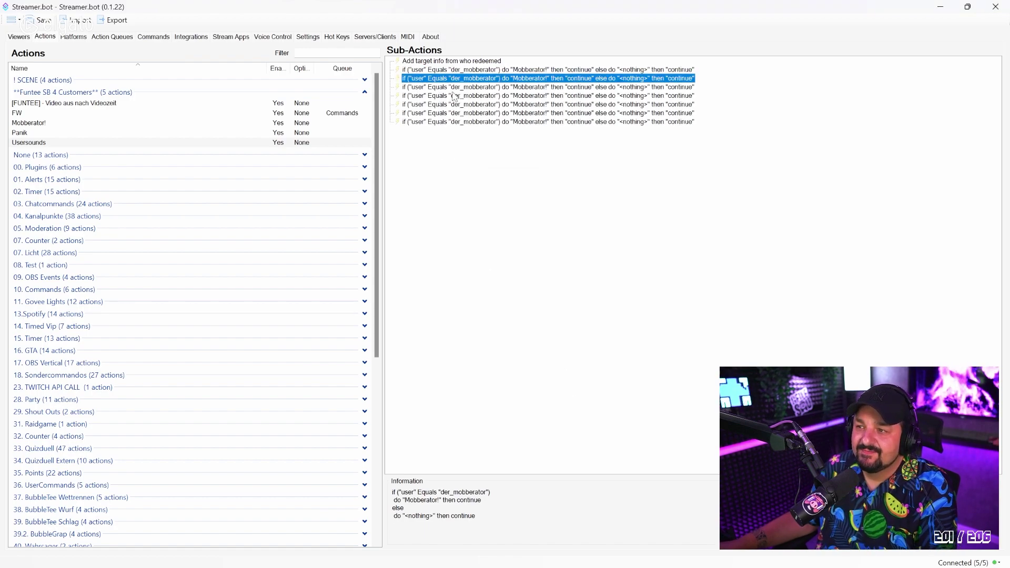
Delete the extra If/Else copies so only the original check remains, suppressing the repeated delete confirmation with "Don't show again".
{"action": "key", "text": "Delete"}
{"action": "left_click", "coordinate": [536, 322]}
{"action": "key", "text": "Delete"}
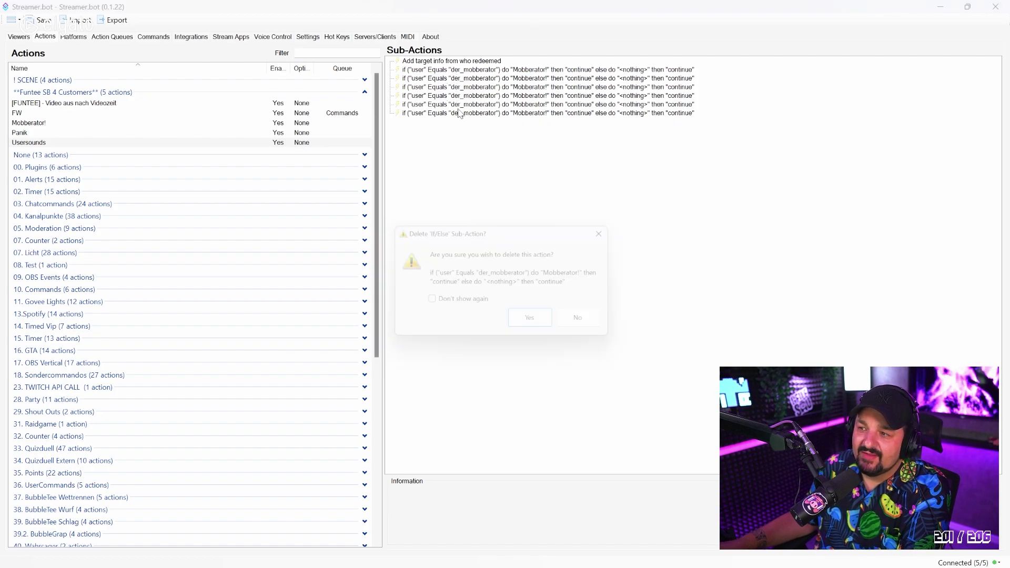
{"action": "key", "text": "Return"}
{"action": "key", "text": "Delete"}
{"action": "key", "text": "Return"}
{"action": "key", "text": "Delete"}
{"action": "left_click", "coordinate": [457, 302]}
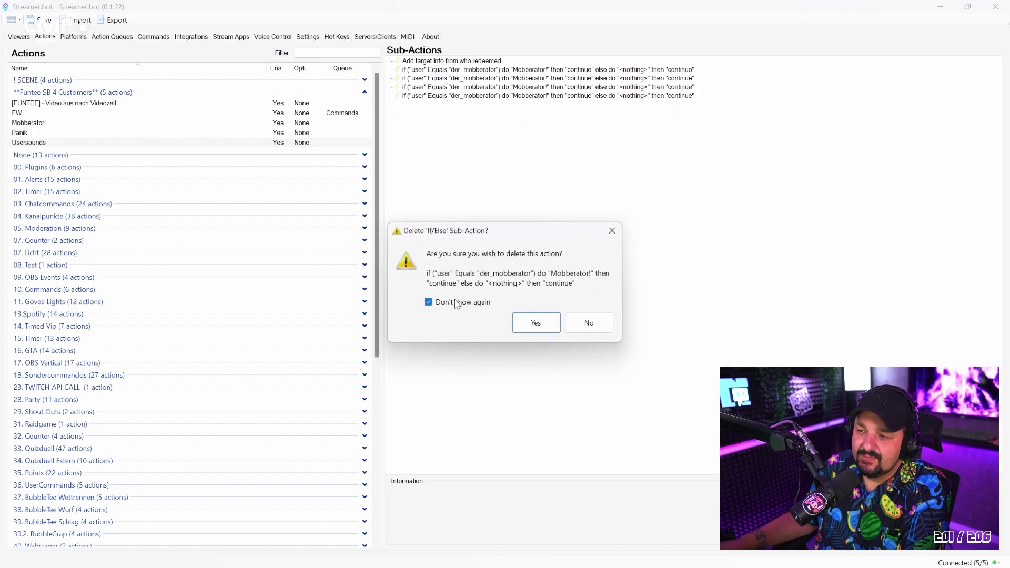
{"action": "left_click", "coordinate": [536, 322]}
{"action": "key", "text": "Delete"}
{"action": "key", "text": "Delete"}
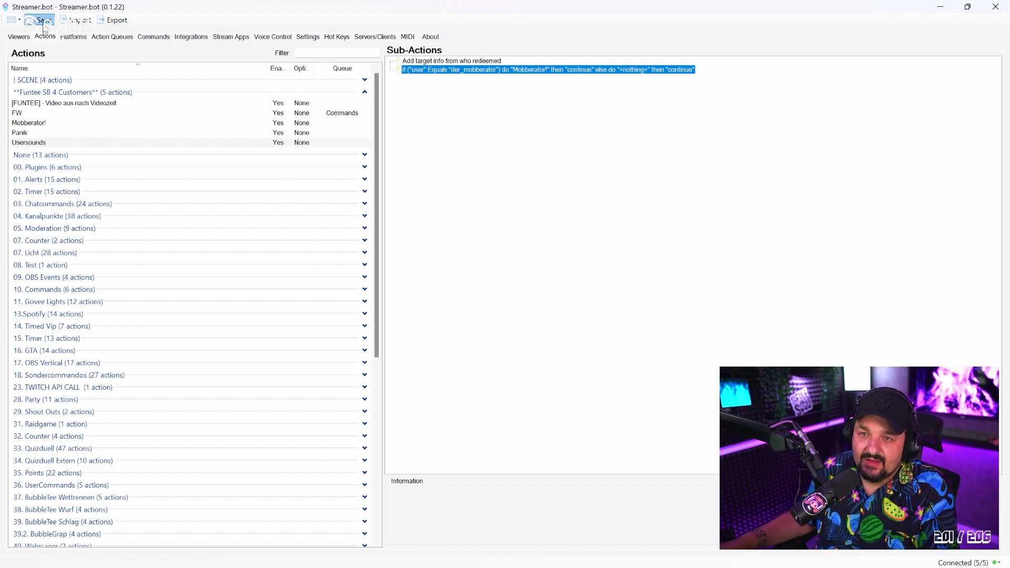
Save the current Streamer.bot configuration.
{"action": "left_click", "coordinate": [41, 20]}
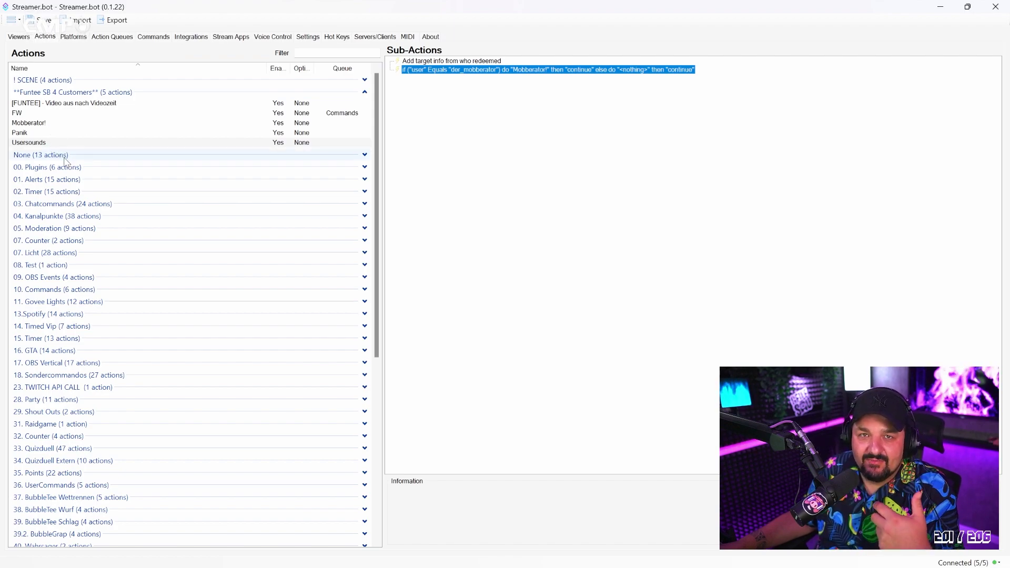
{"action": "left_click", "coordinate": [42, 21]}
Assign the Usersounds action to the Twitch First Words event and reset the First Words cache.
{"action": "left_click", "coordinate": [68, 38]}
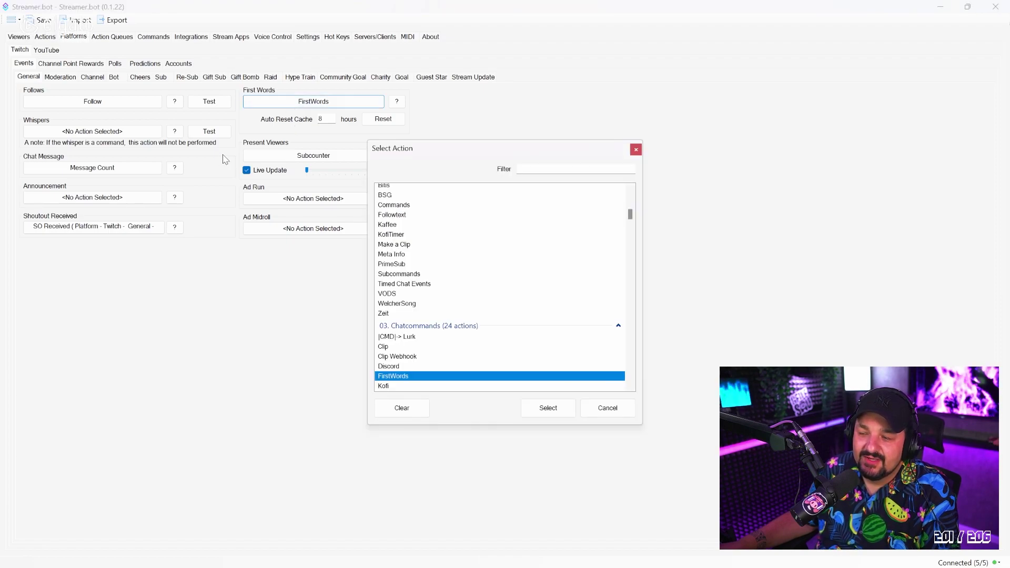
{"action": "scroll", "coordinate": [503, 254], "scroll_direction": "up", "scroll_amount": 15}
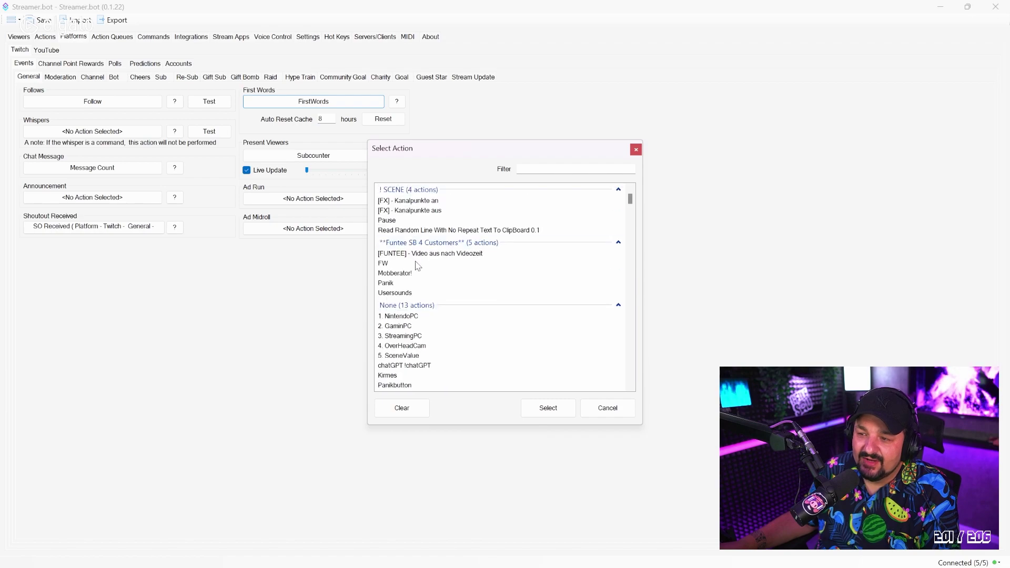
{"action": "double_click", "coordinate": [399, 293]}
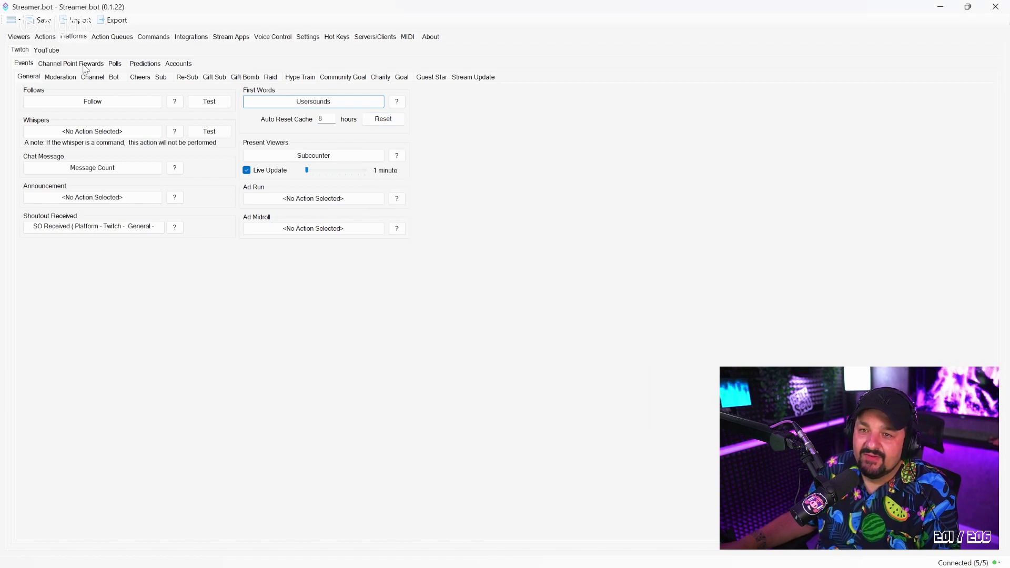
{"action": "left_click", "coordinate": [383, 119]}
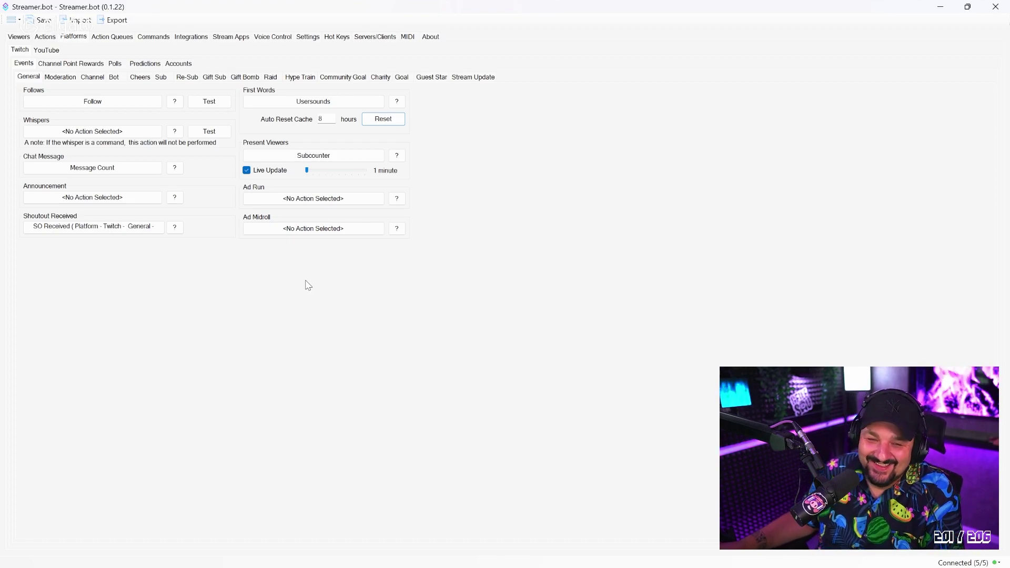
Review the sub-actions of Mobberator! and Usersounds, including the If/Else settings, and return to the general Twitch events.
{"action": "left_click", "coordinate": [45, 36]}
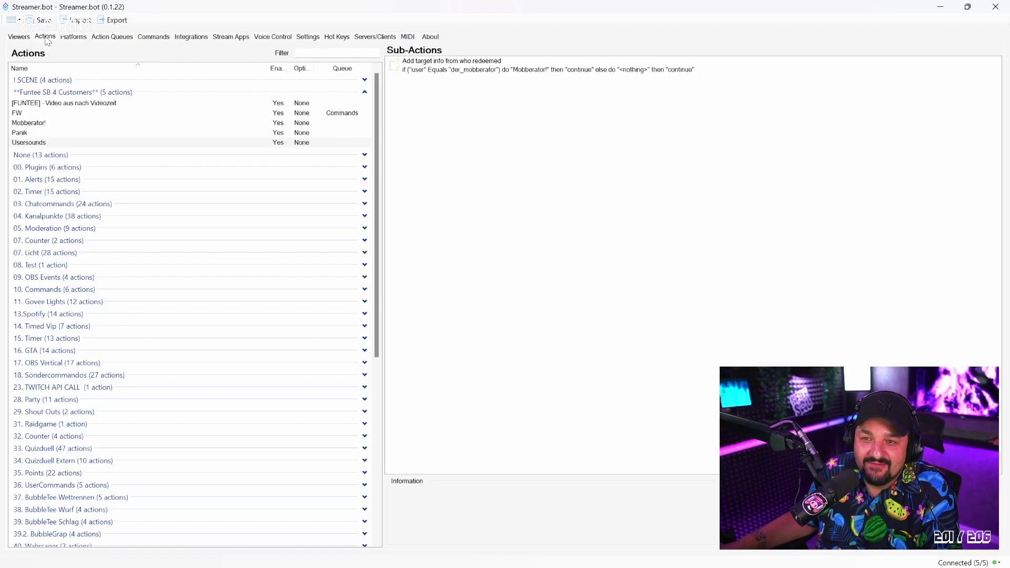
{"action": "left_click", "coordinate": [40, 124]}
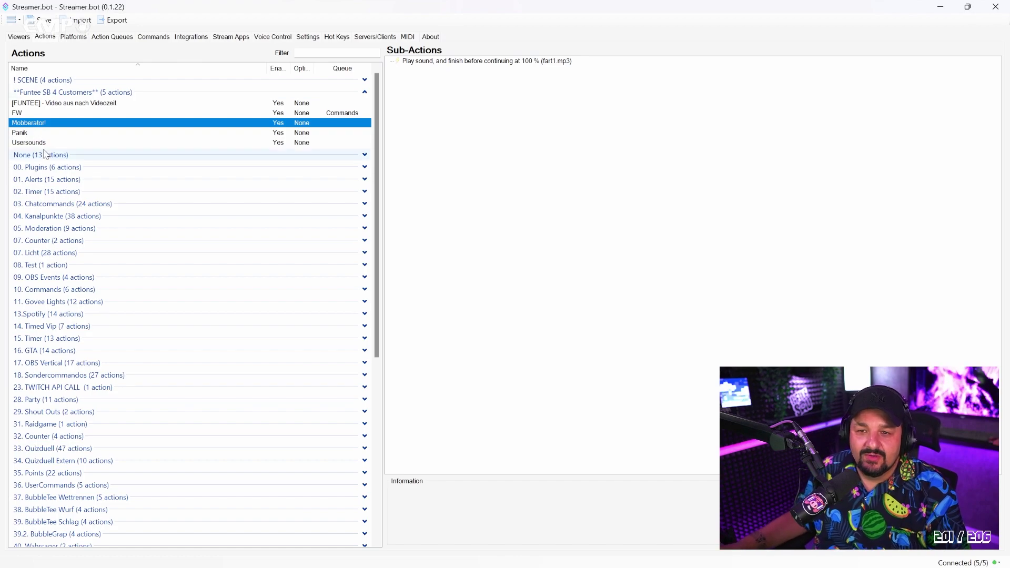
{"action": "left_click", "coordinate": [42, 143]}
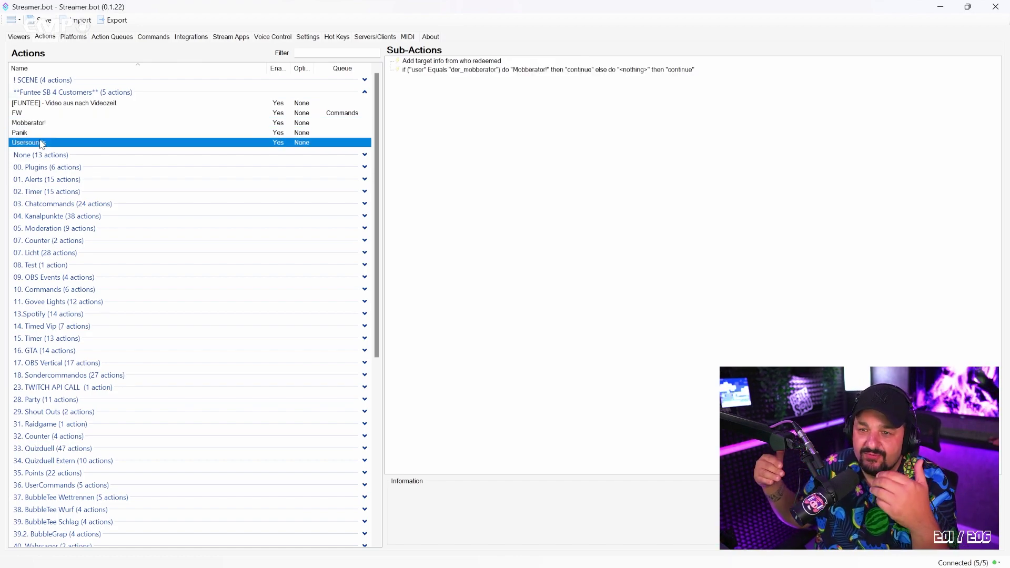
{"action": "left_click", "coordinate": [447, 64]}
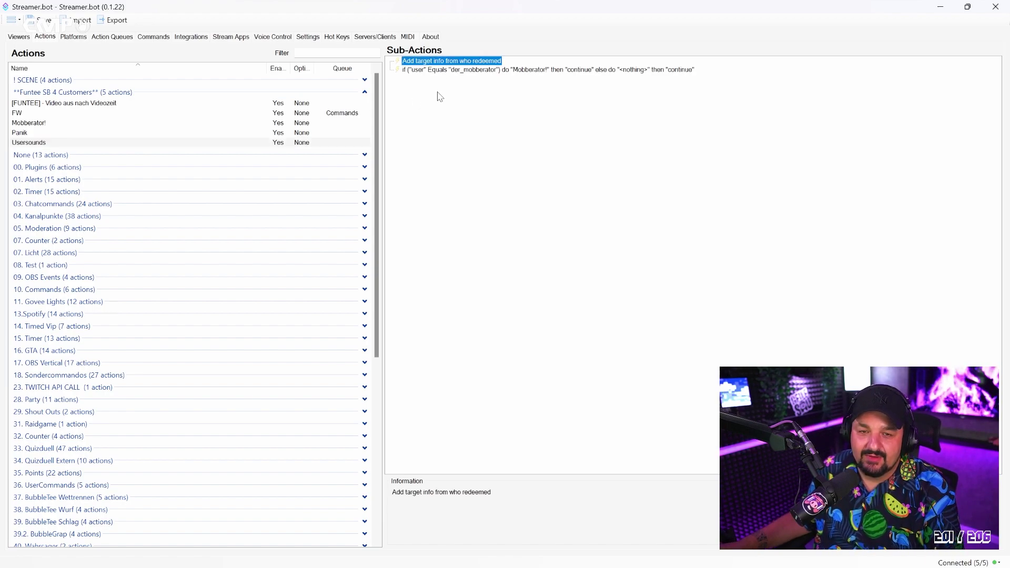
{"action": "double_click", "coordinate": [436, 71]}
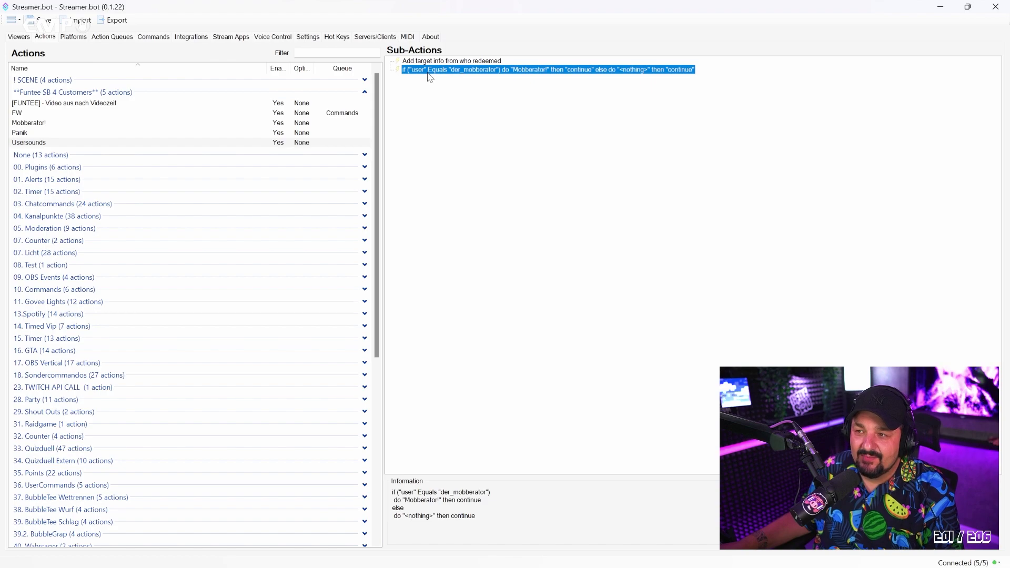
{"action": "left_click_drag", "start_coordinate": [448, 183], "coordinate": [445, 167]}
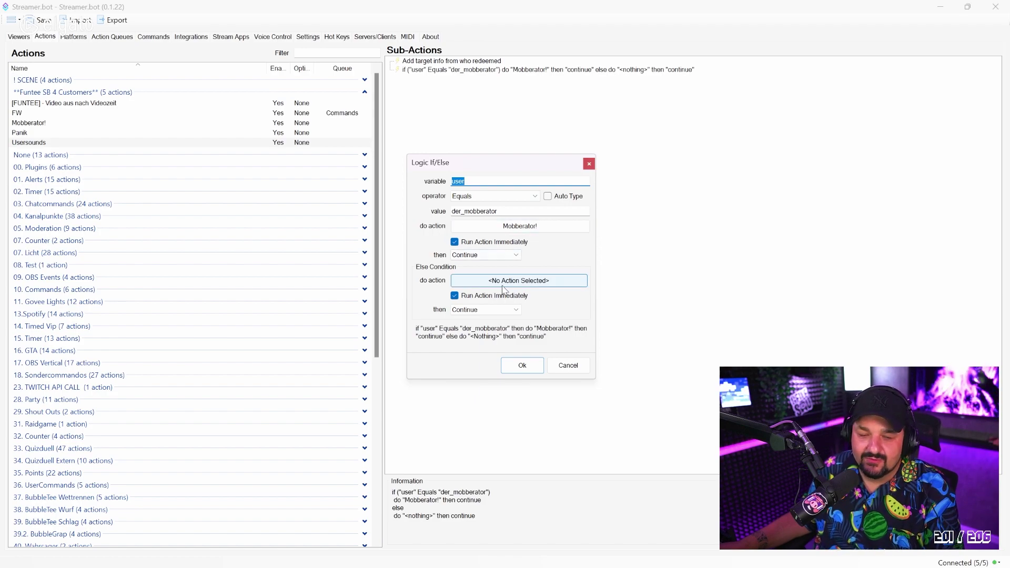
{"action": "left_click", "coordinate": [568, 365]}
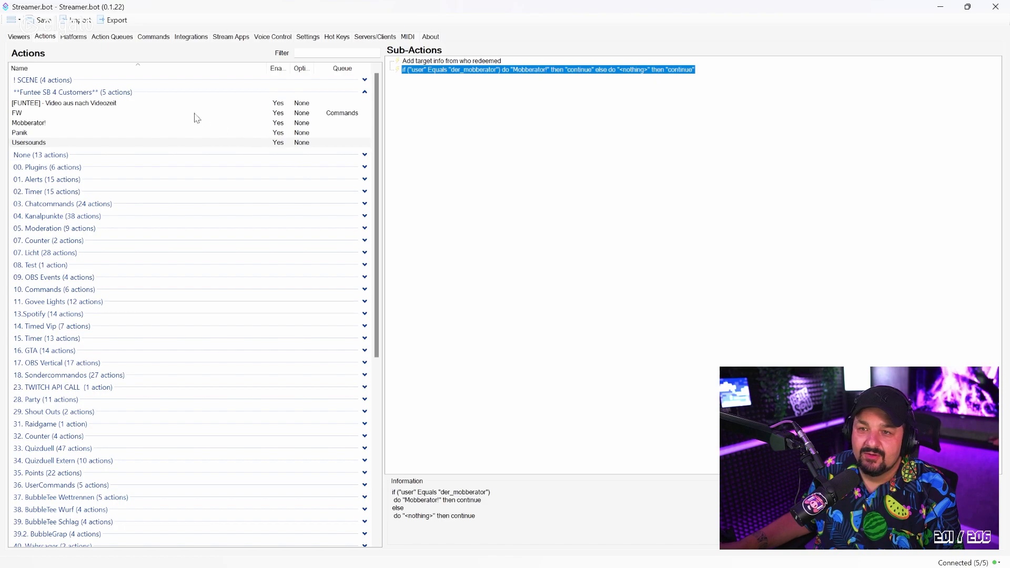
{"action": "left_click", "coordinate": [79, 37]}
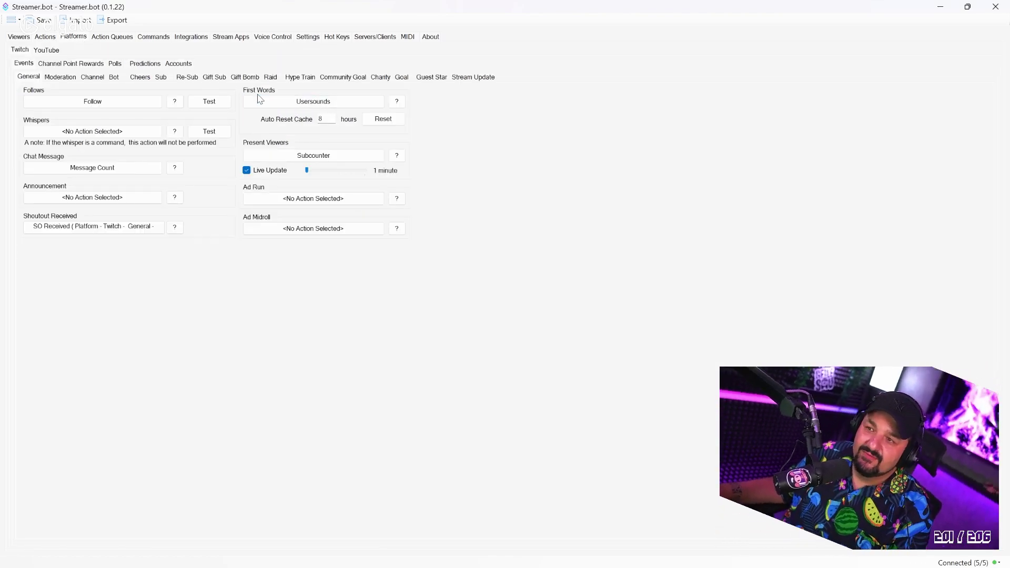